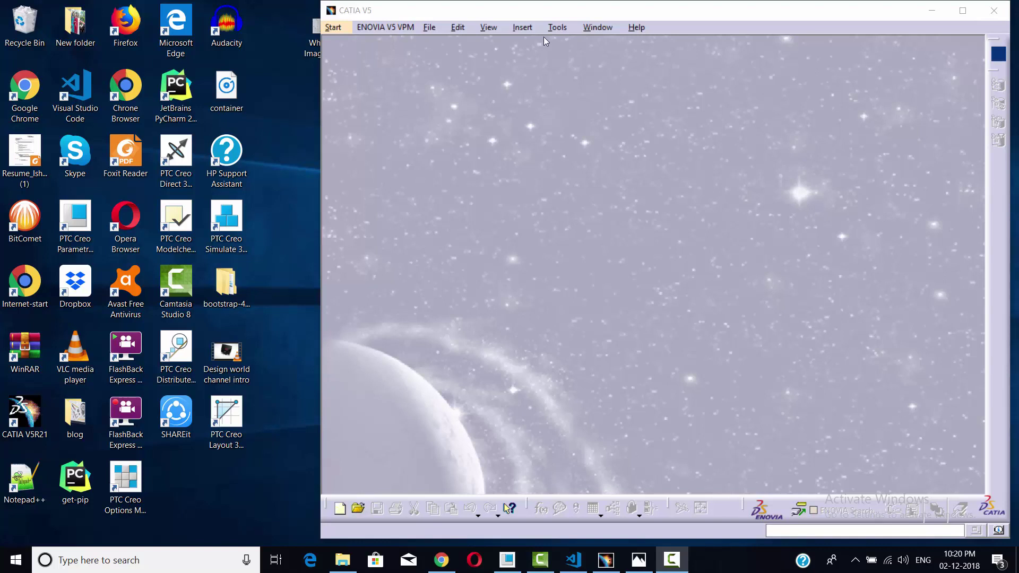
# Step: Start a new Part Design part, keeping the default name Part1
pyautogui.click(336, 30)
pyautogui.moveTo(357, 60)
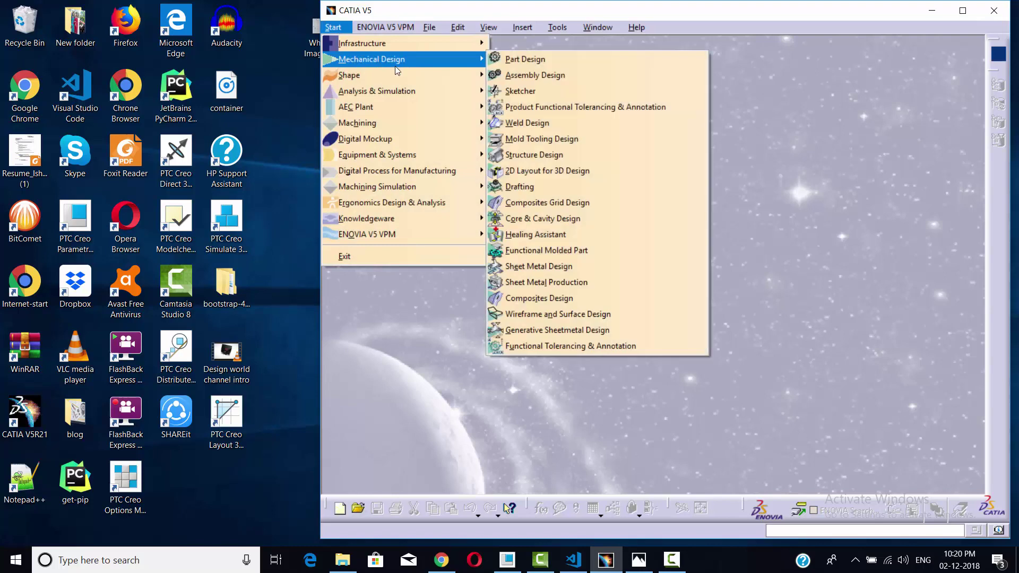
pyautogui.moveTo(432, 45)
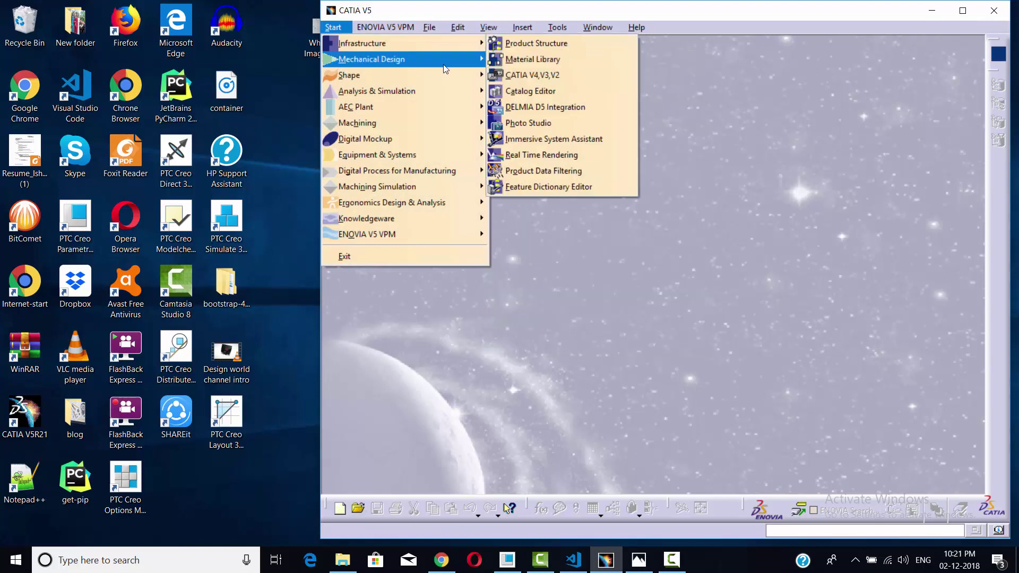
pyautogui.moveTo(458, 60)
pyautogui.click(518, 60)
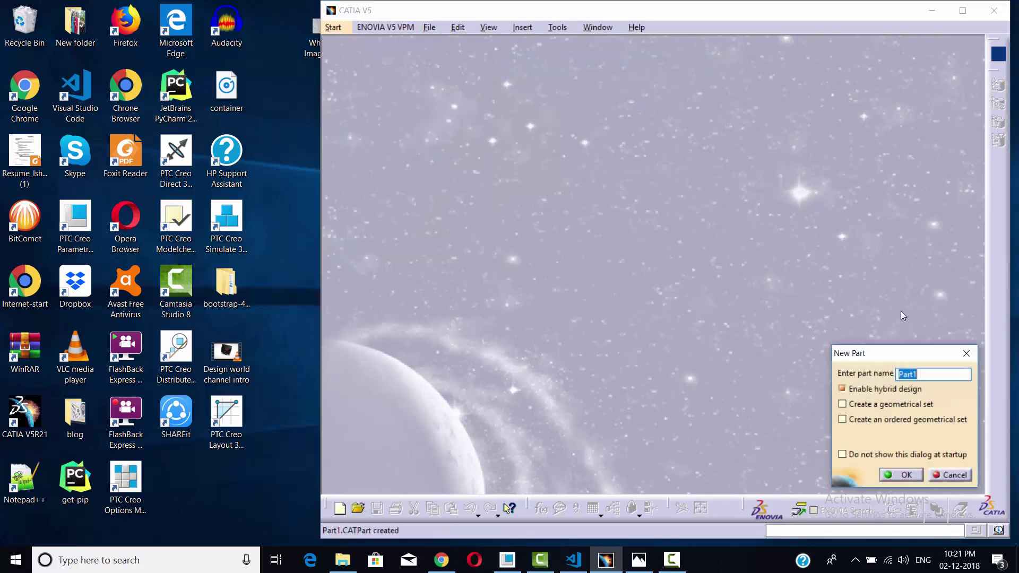
pyautogui.click(906, 475)
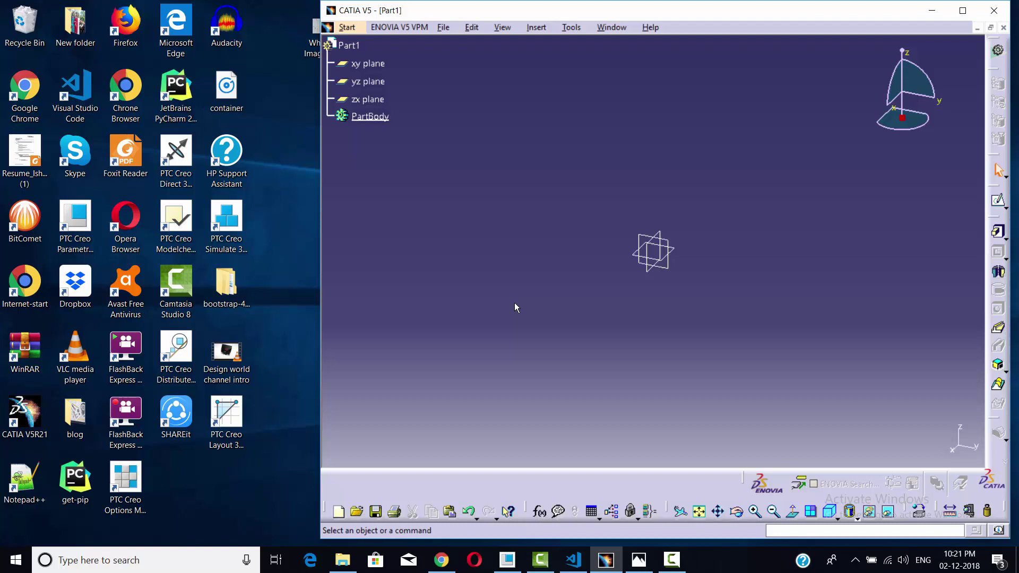
# Step: Show the dimensioned two-view drawing in Photos, then return to the CATIA window
pyautogui.click(645, 566)
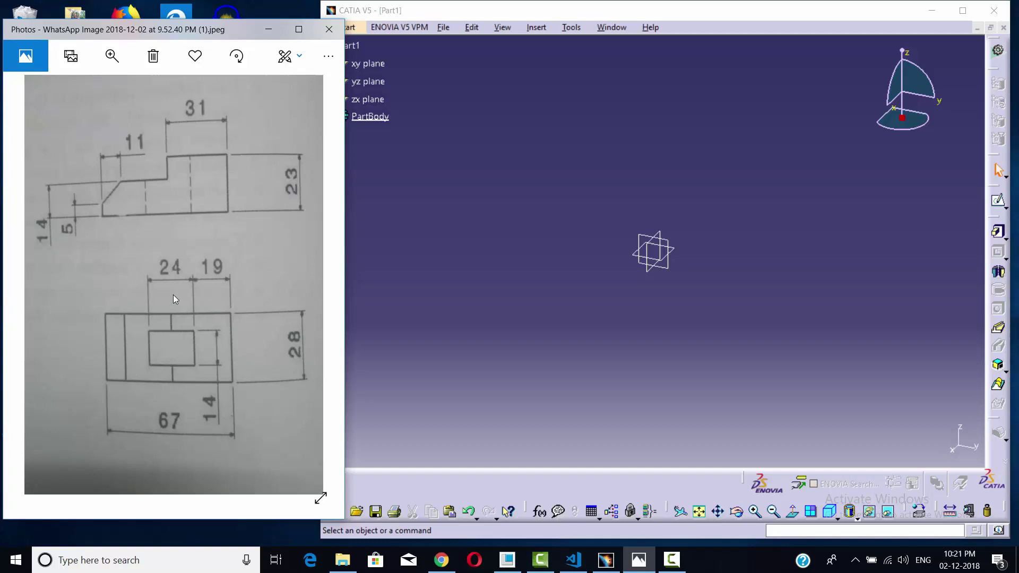
pyautogui.click(534, 200)
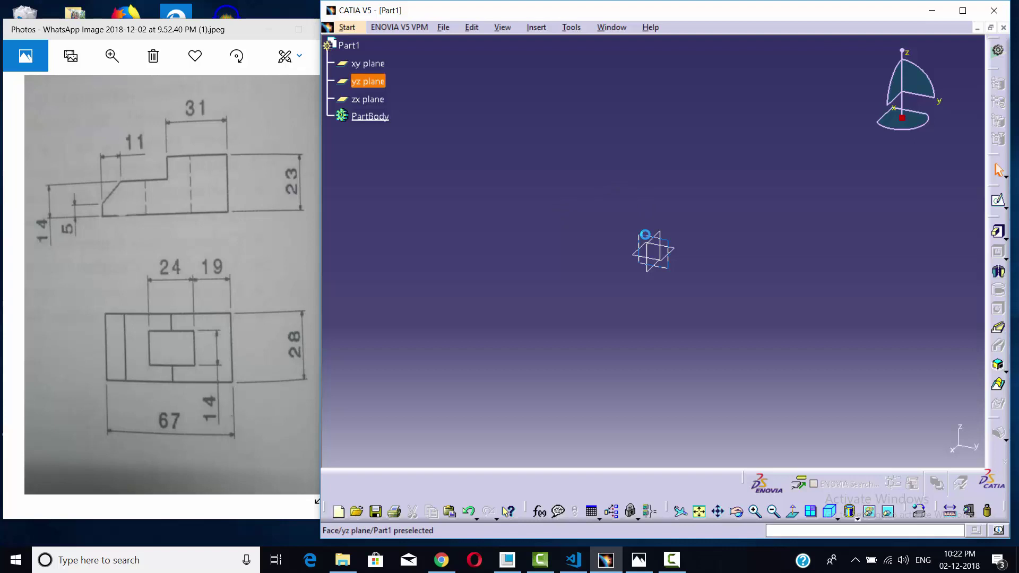
# Step: Open a new sketch on the yz plane
pyautogui.click(645, 234)
pyautogui.click(1004, 205)
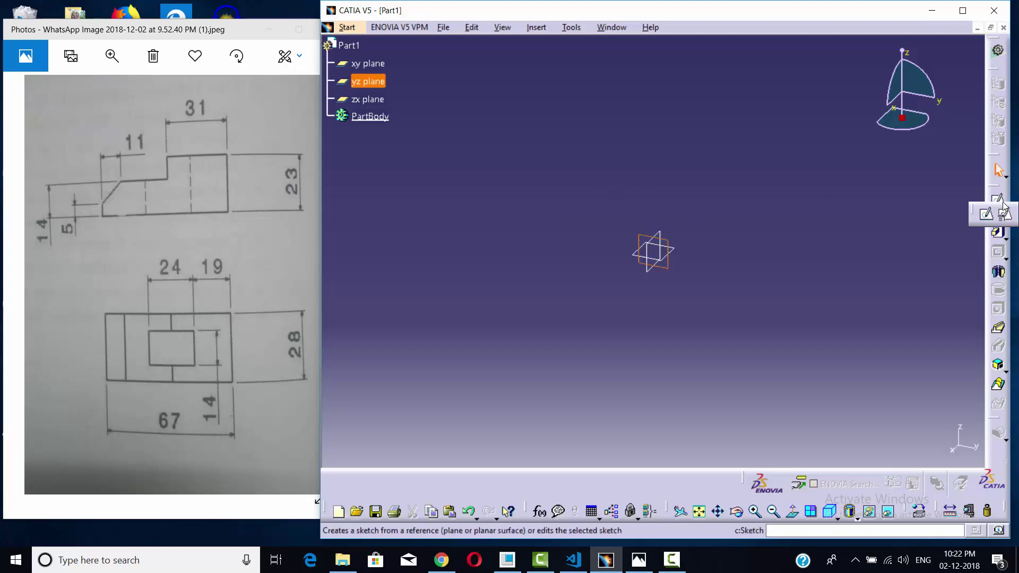
pyautogui.click(989, 215)
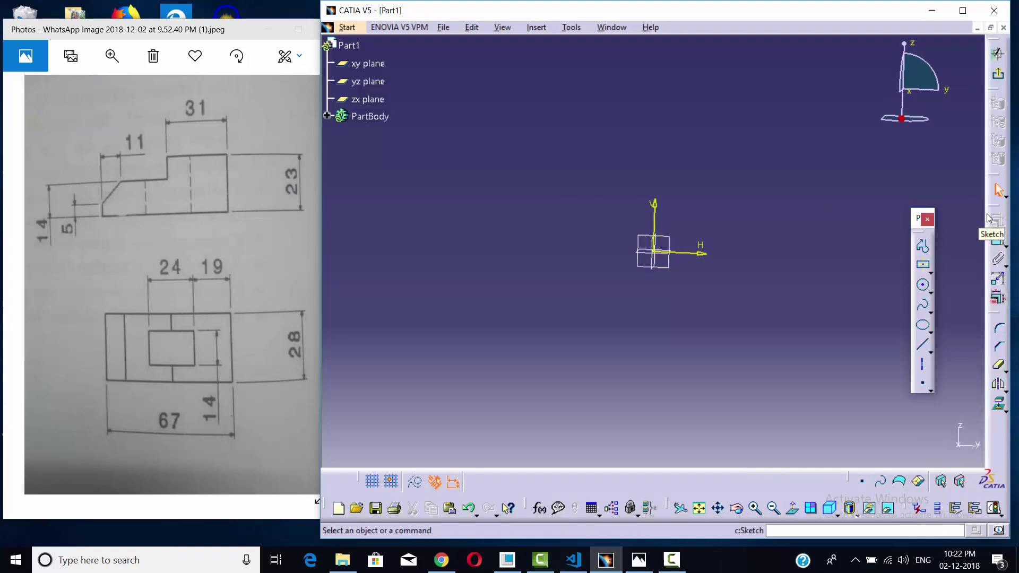
# Step: Draw the closed seven-line stepped profile with a sloped start, beginning and ending at the origin
pyautogui.click(924, 248)
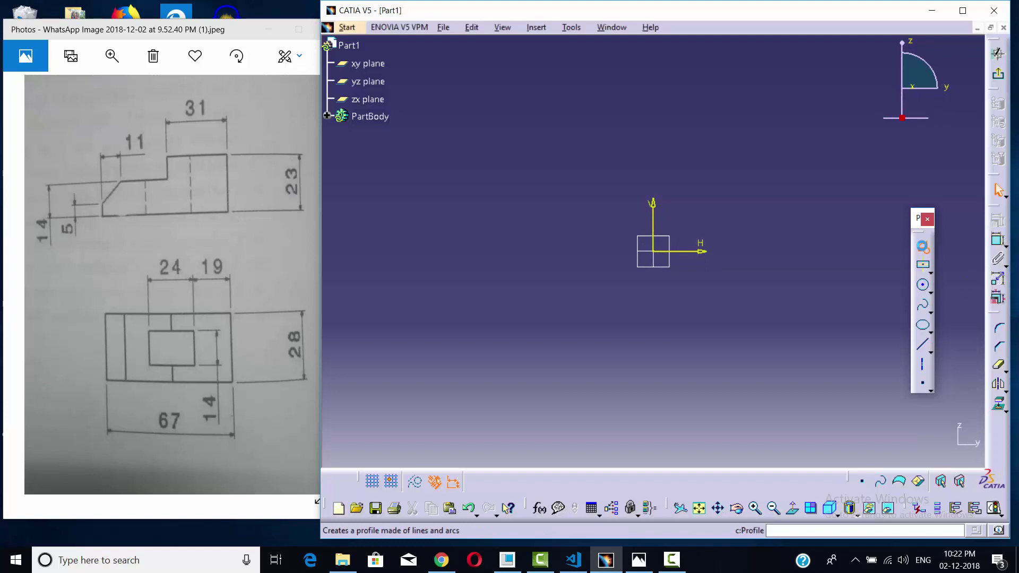
pyautogui.click(658, 255)
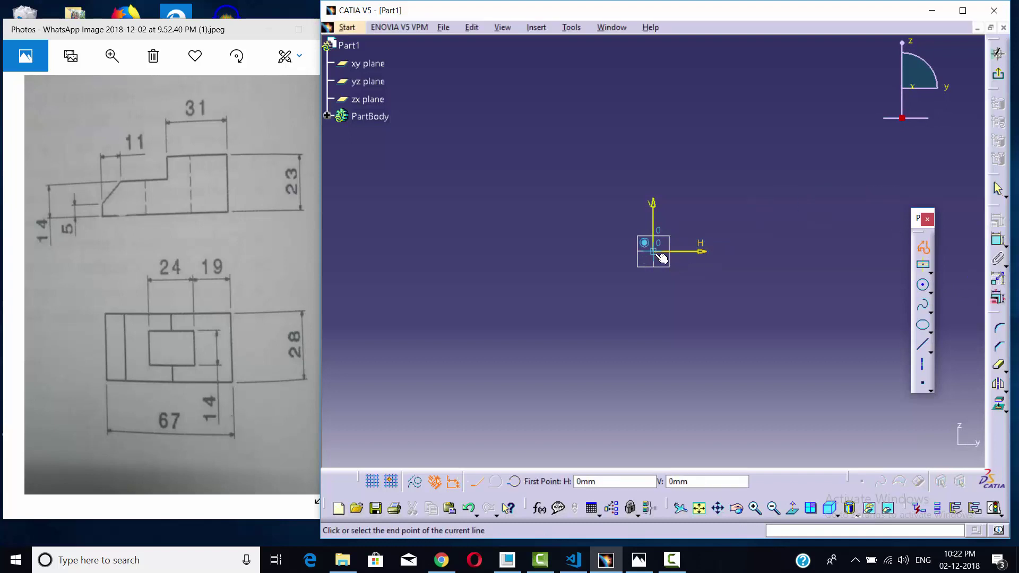
pyautogui.click(653, 219)
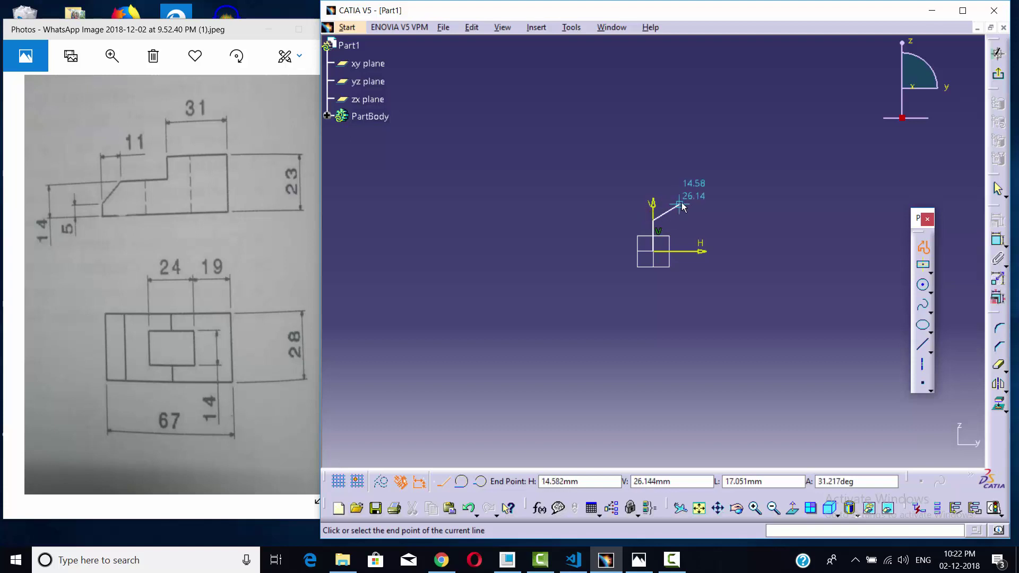
pyautogui.click(690, 198)
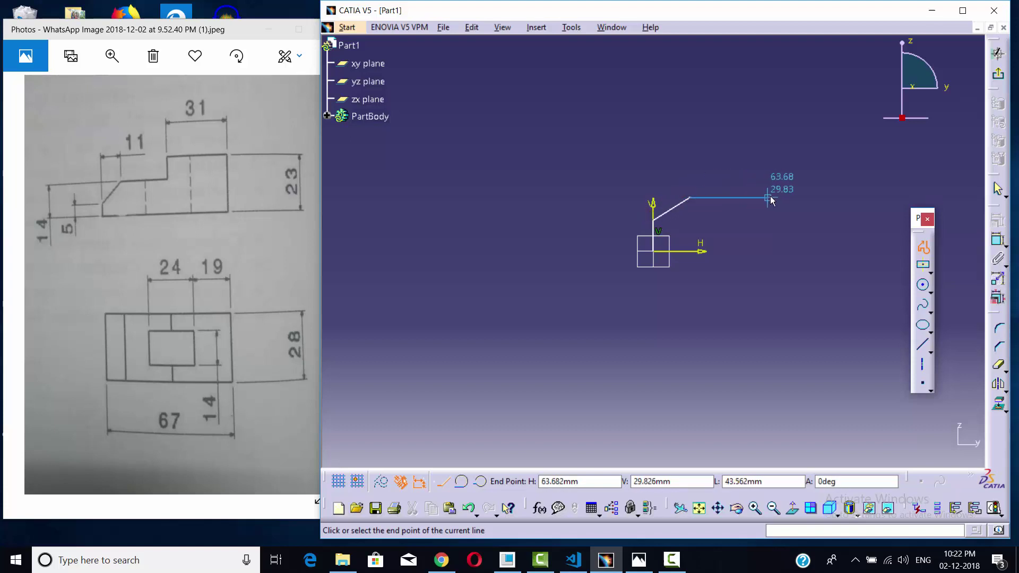
pyautogui.click(773, 197)
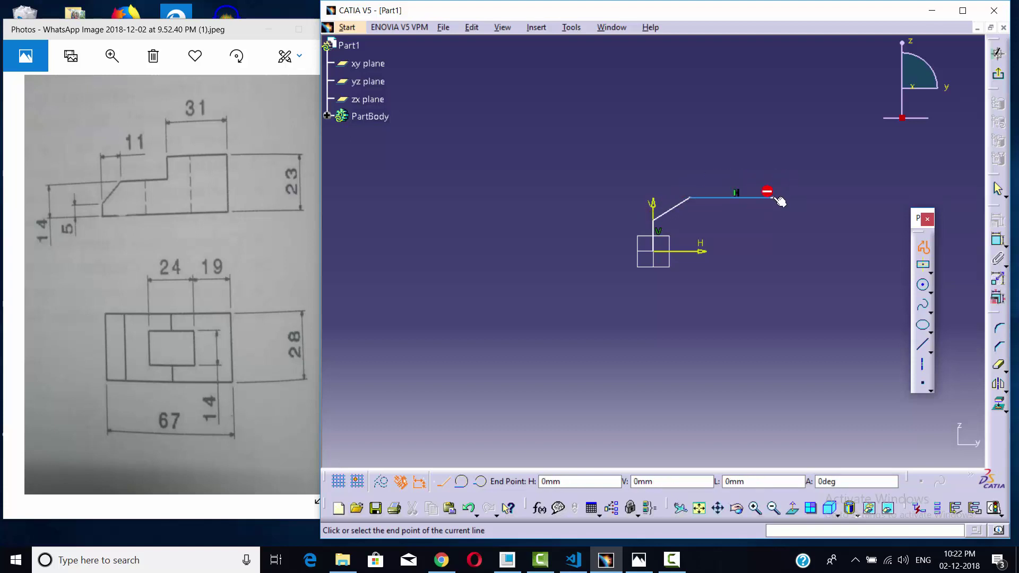
pyautogui.click(773, 162)
pyautogui.click(861, 162)
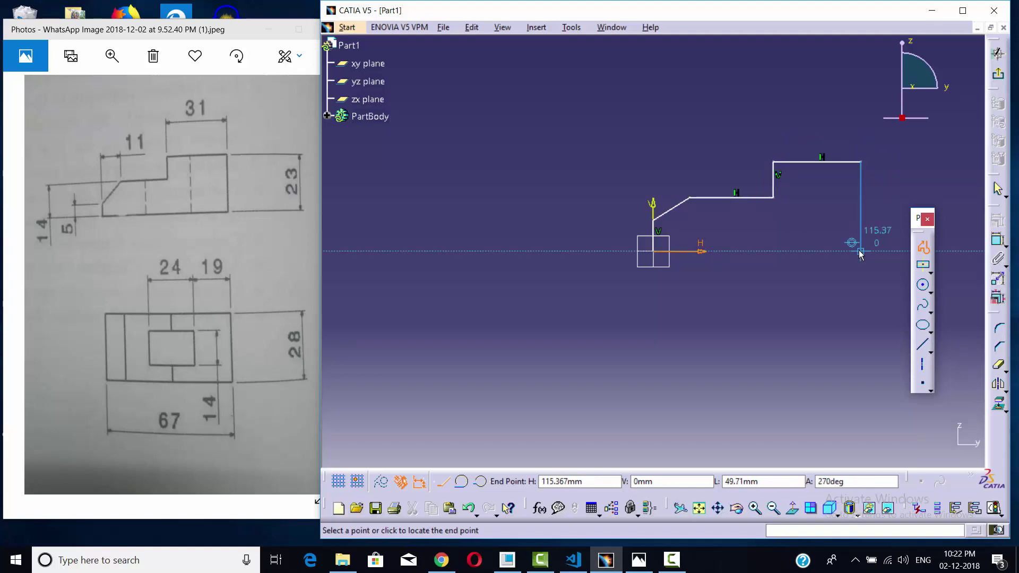
pyautogui.click(861, 251)
pyautogui.click(655, 252)
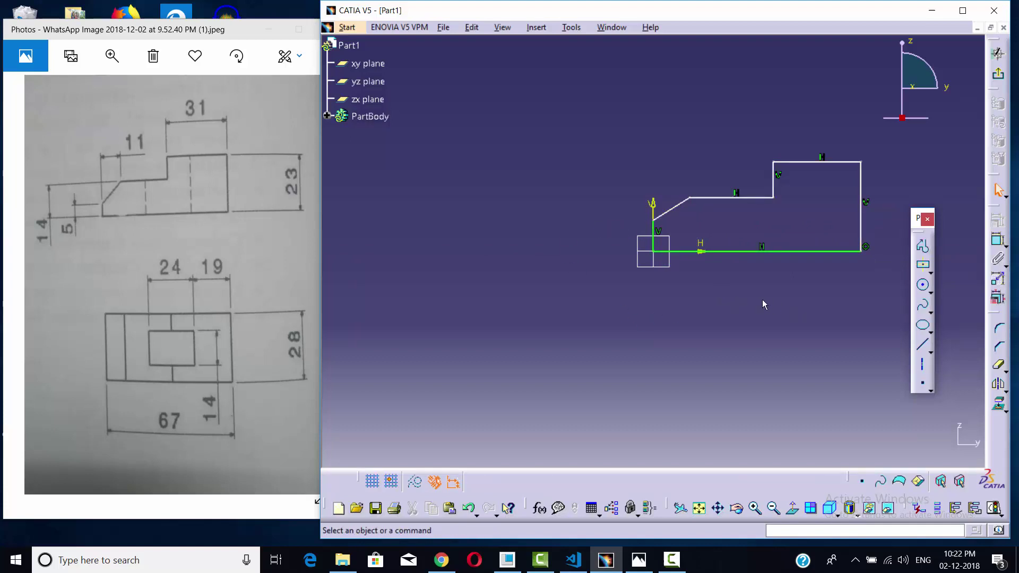
# Step: Dimension the bottom length (115.367), right height (49.71) and top length (48.731)
pyautogui.moveTo(762, 299)
pyautogui.mouseDown(button='middle')
pyautogui.moveTo(744, 319)
pyautogui.moveTo(652, 344)
pyautogui.moveTo(680, 280)
pyautogui.moveTo(654, 238)
pyautogui.mouseUp(button='middle')
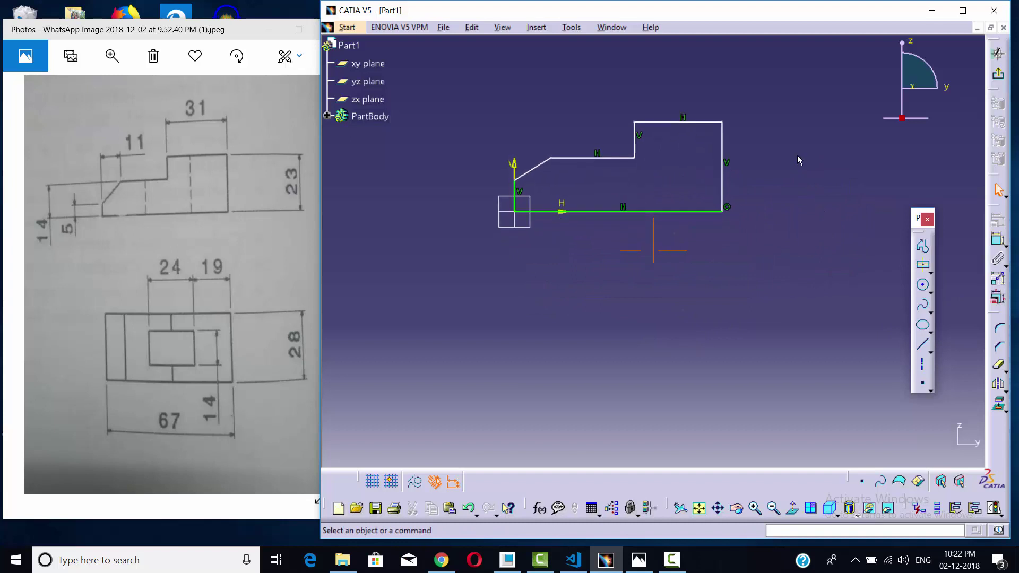
pyautogui.click(998, 239)
pyautogui.click(627, 212)
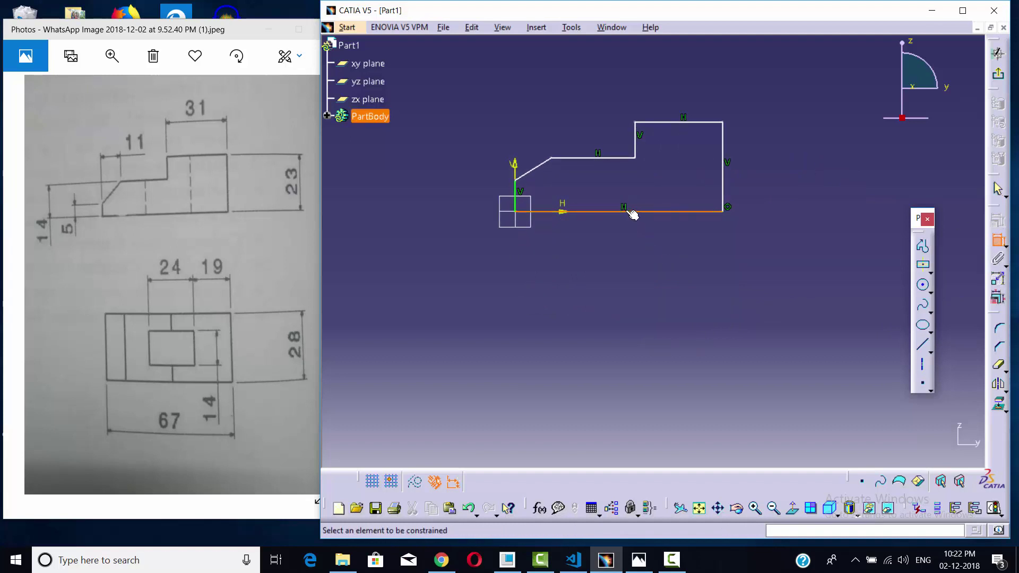
pyautogui.click(628, 262)
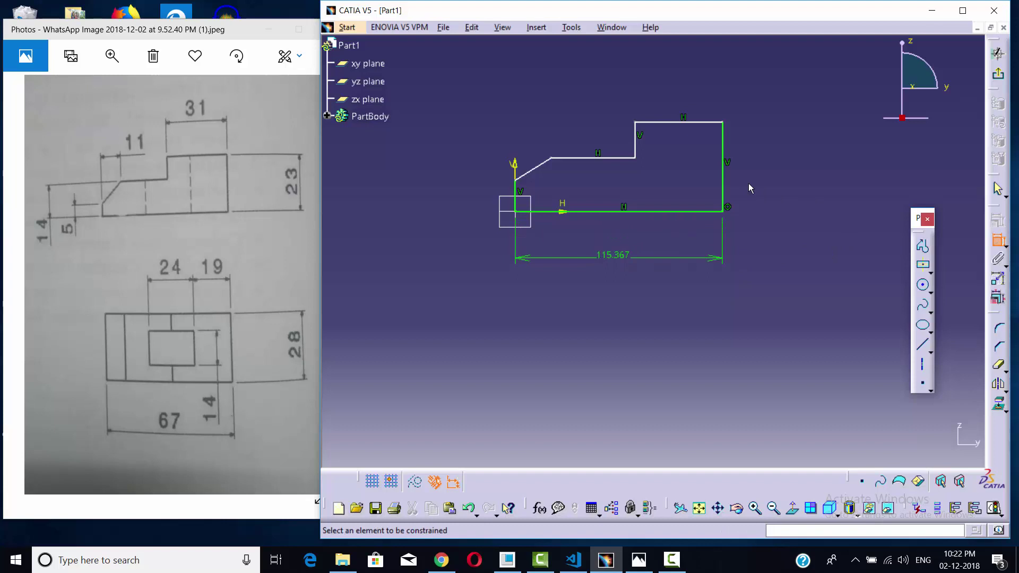
pyautogui.click(722, 144)
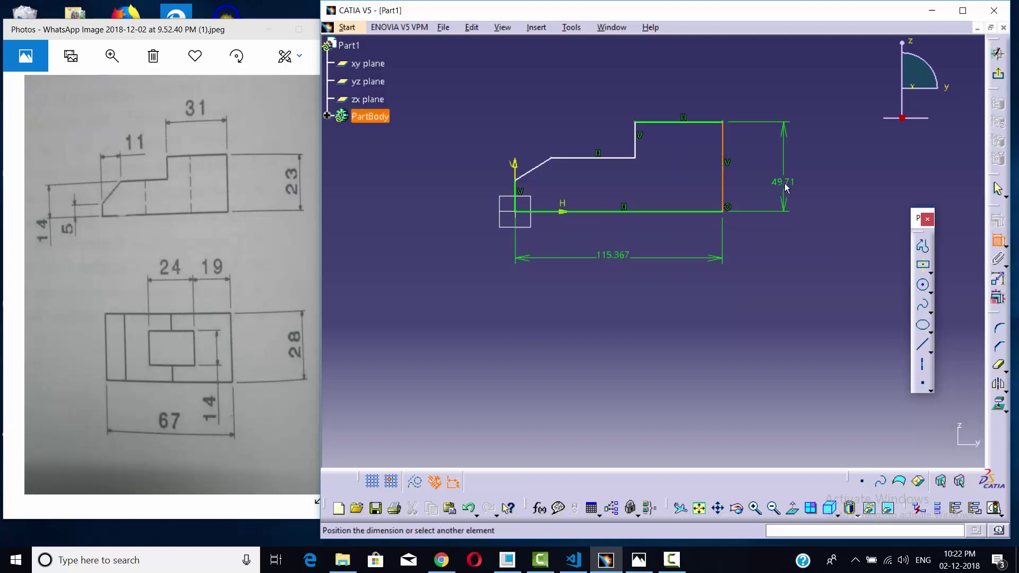
pyautogui.click(784, 169)
pyautogui.click(690, 124)
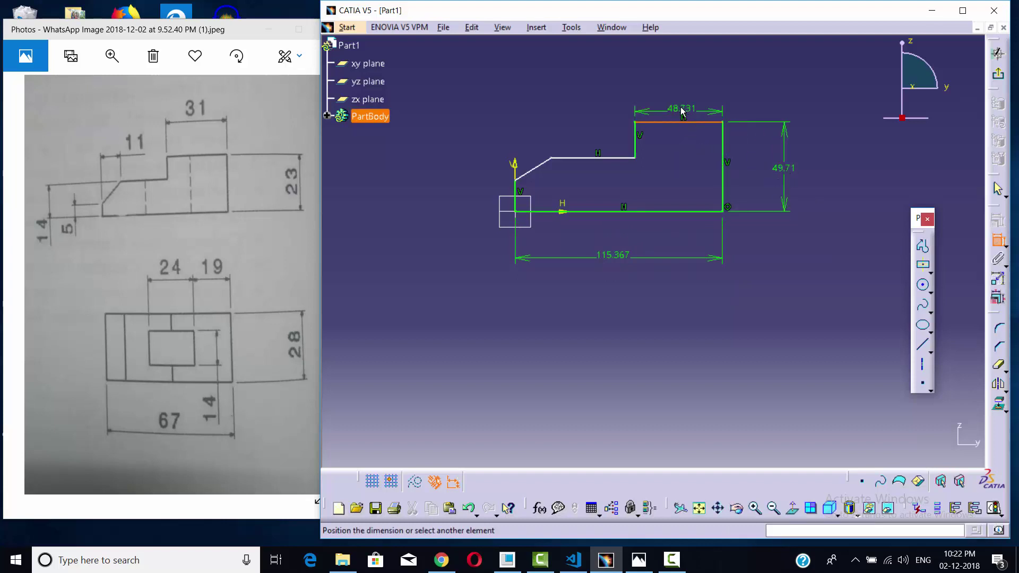
pyautogui.click(595, 76)
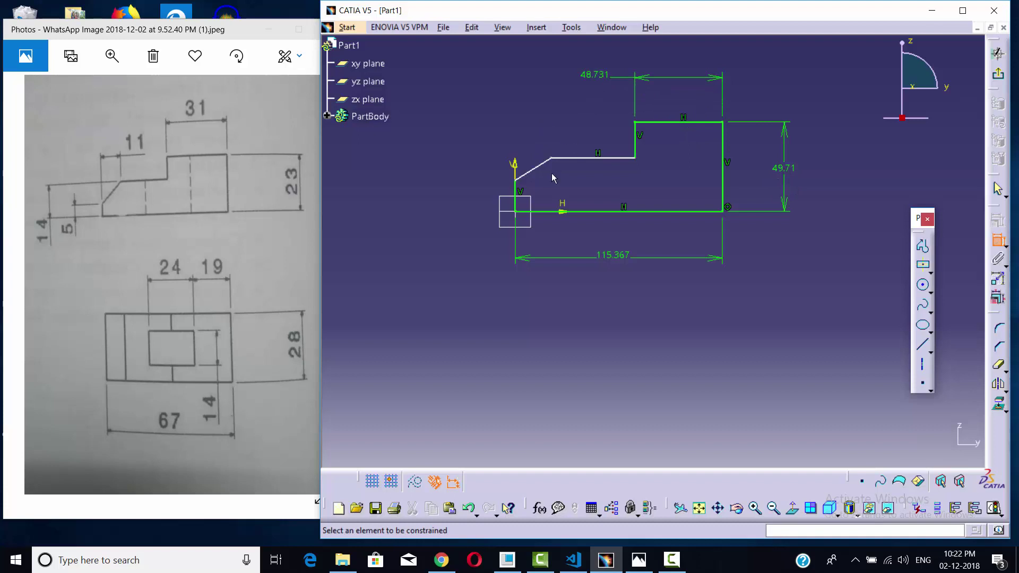
# Step: Add the 20.12 slope width, 17.306 left height and 29.826 step height dimensions
pyautogui.click(515, 194)
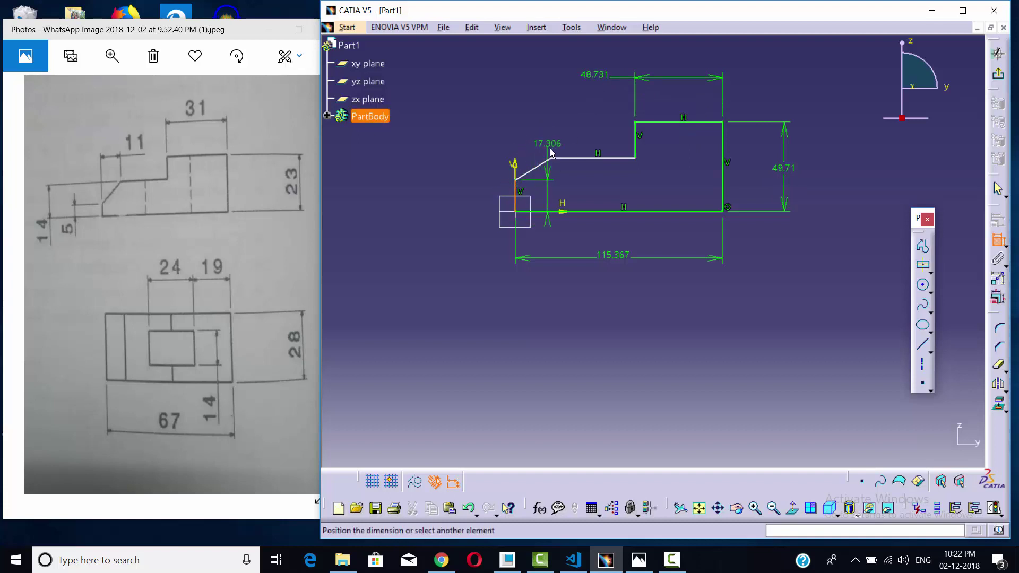
pyautogui.click(551, 157)
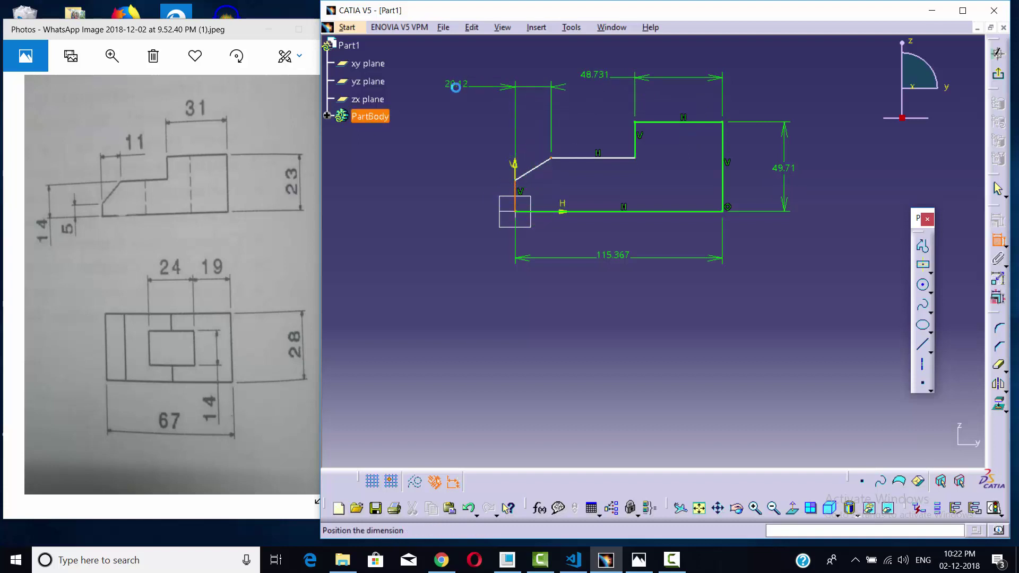
pyautogui.click(455, 87)
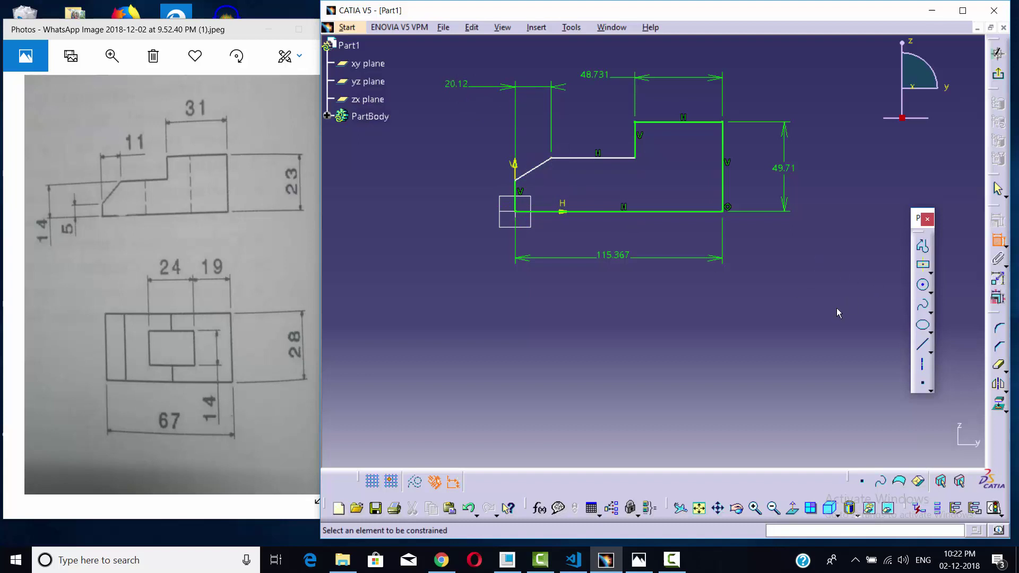
pyautogui.click(515, 192)
pyautogui.click(462, 268)
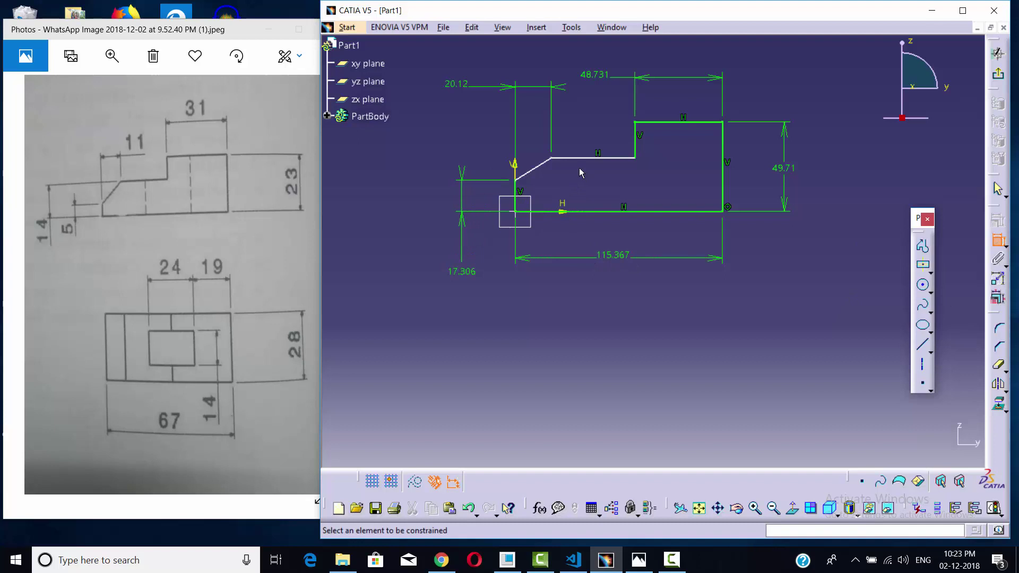
pyautogui.click(573, 157)
pyautogui.click(575, 211)
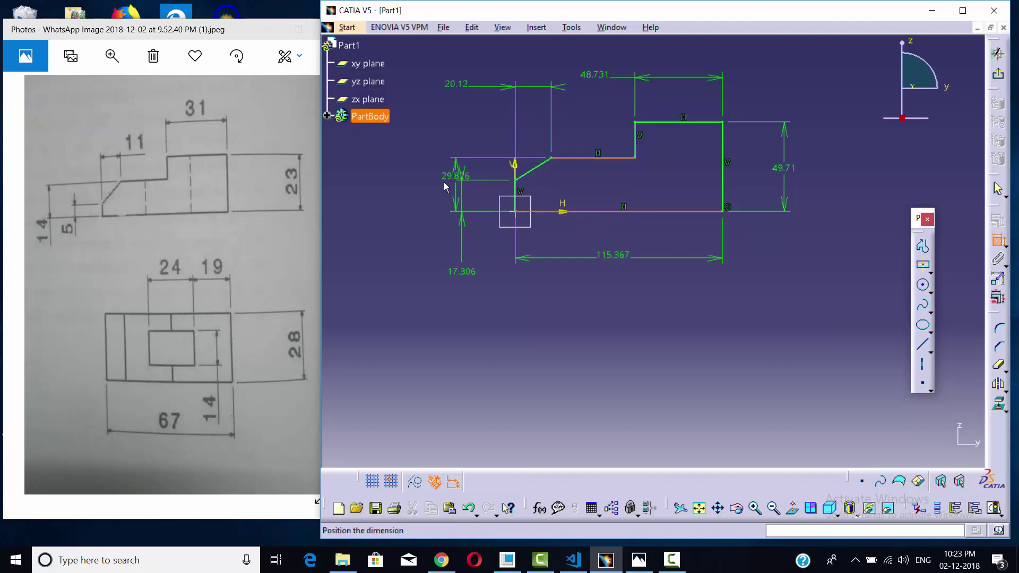
pyautogui.click(423, 124)
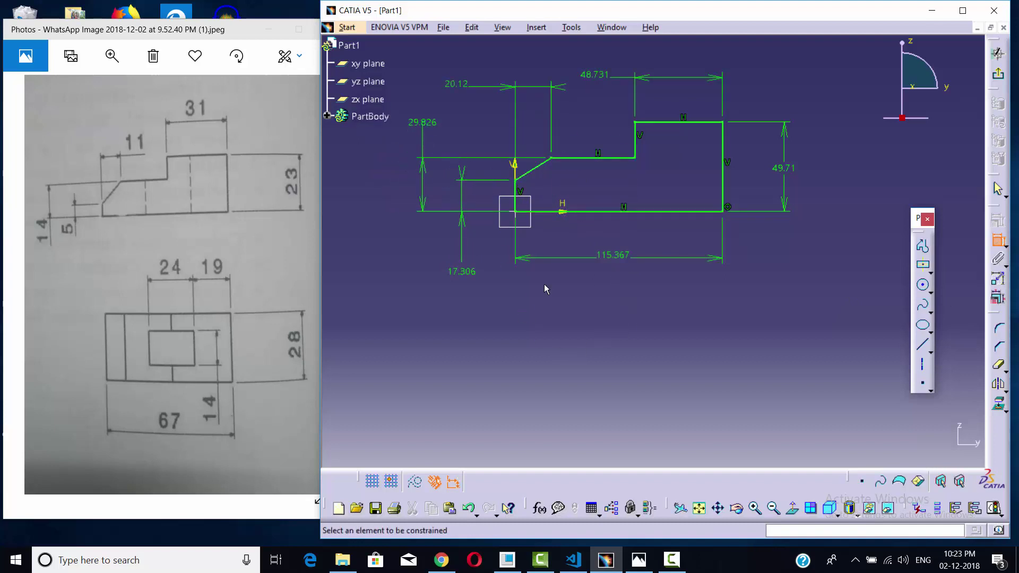
pyautogui.moveTo(518, 308); pyautogui.dragTo(521, 321, button='middle')
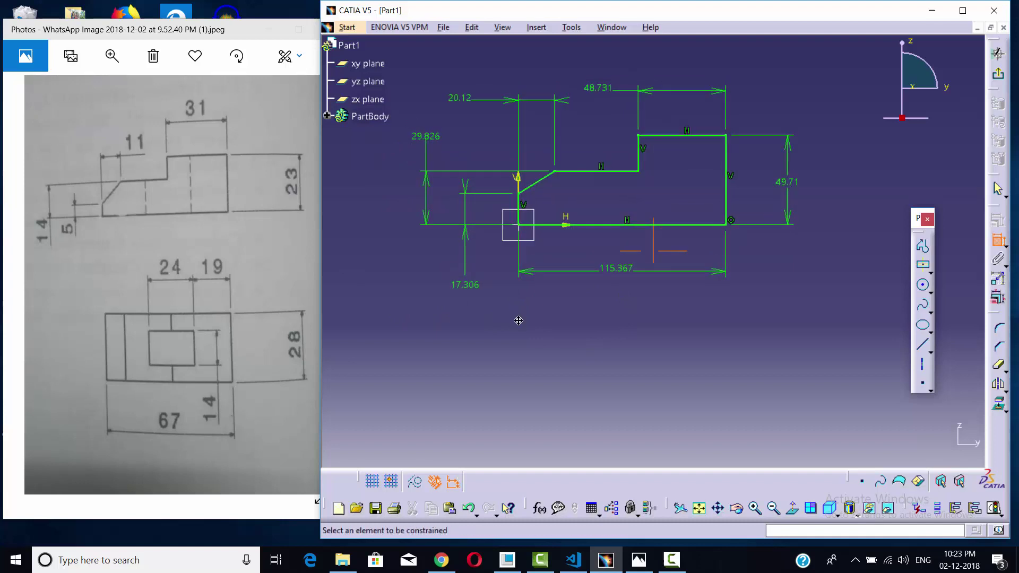
pyautogui.click(1001, 237)
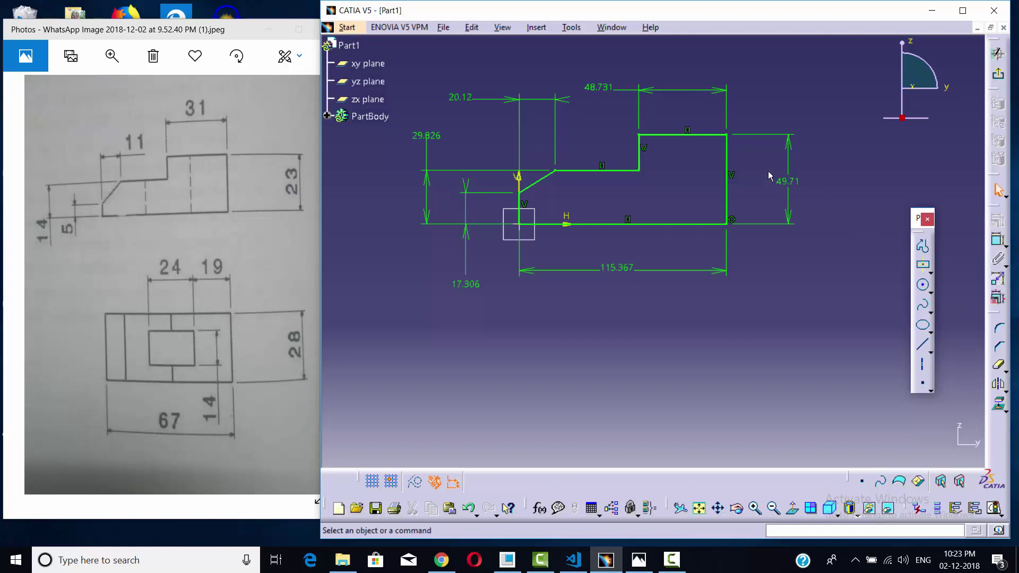
# Step: In Edit Multi-Constraint, set the first dimensions to 14, 5 and 11 mm
pyautogui.click(998, 302)
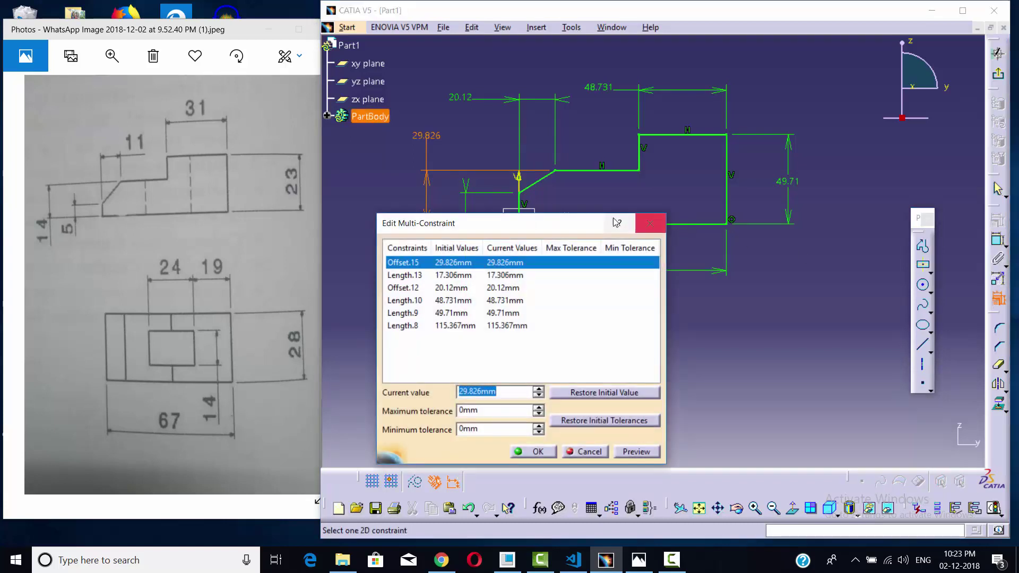
pyautogui.moveTo(585, 230); pyautogui.dragTo(935, 239)
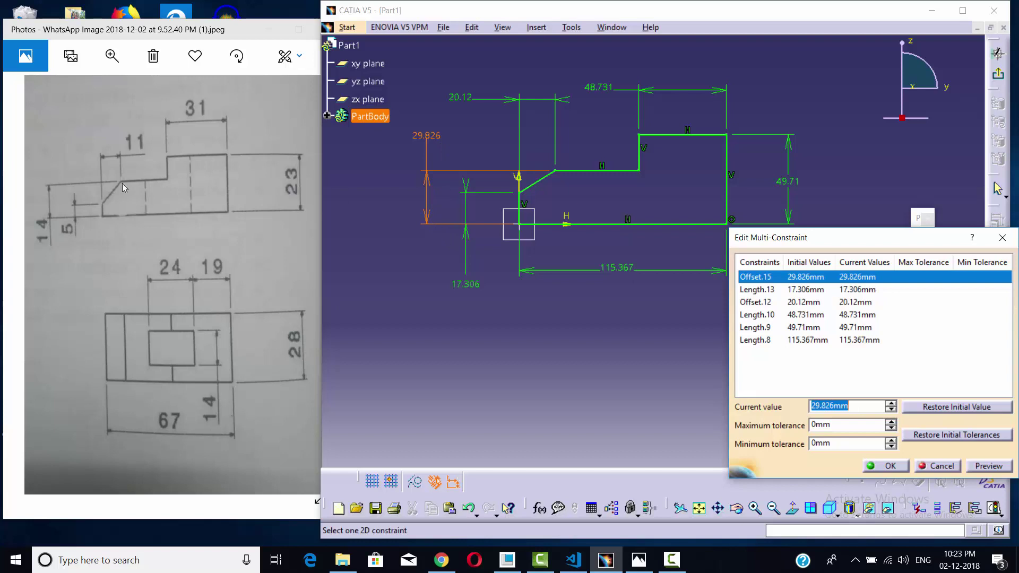
pyautogui.write('14')
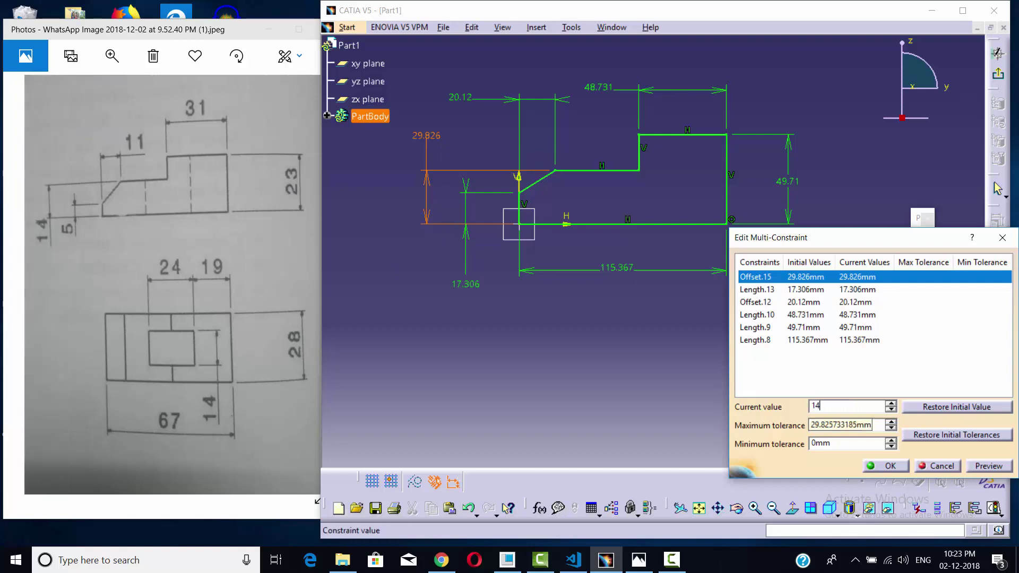
pyautogui.click(780, 291)
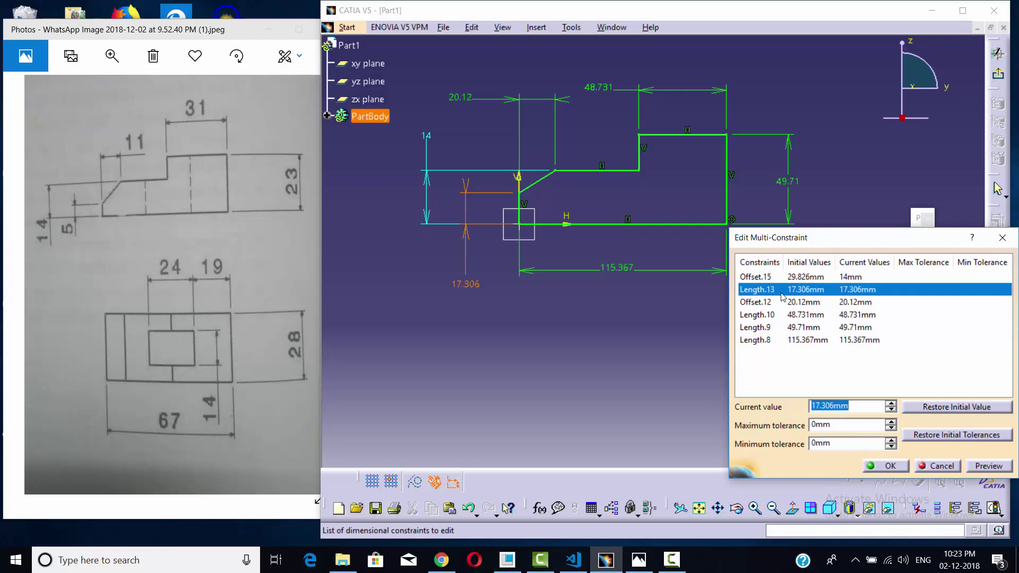
pyautogui.write('5')
pyautogui.press('Return')
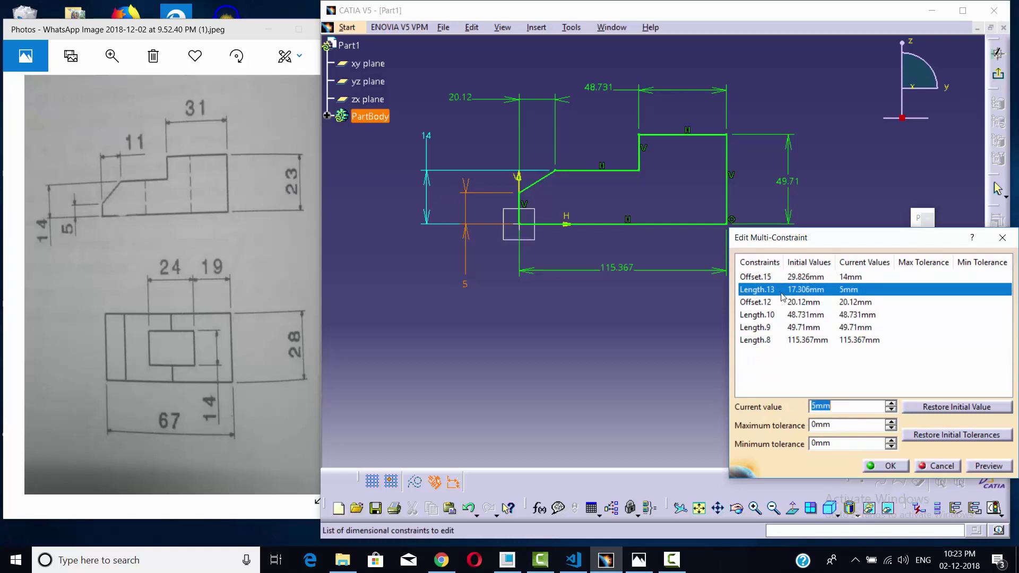
pyautogui.click(778, 302)
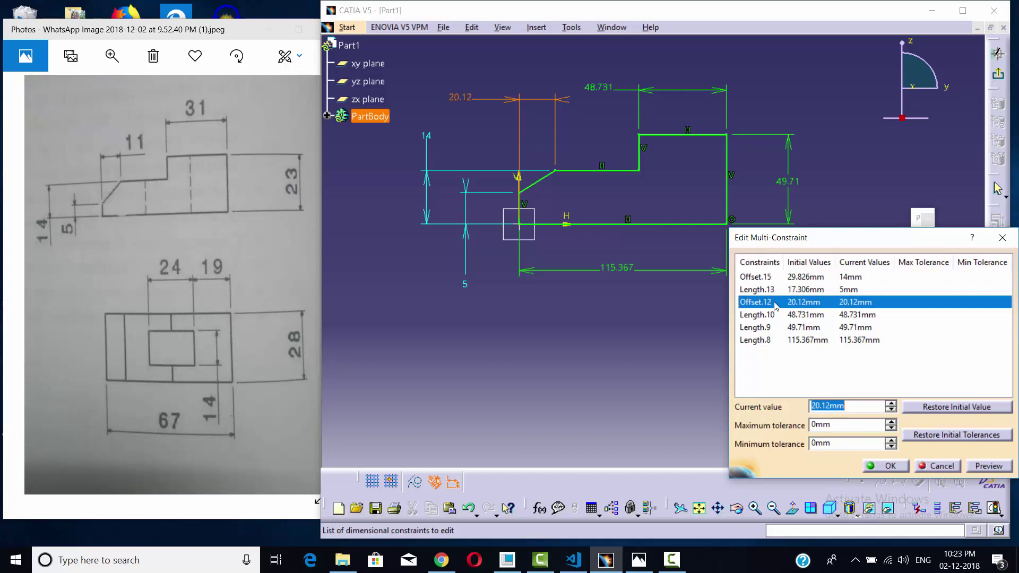
pyautogui.write('11')
pyautogui.press('Return')
# Step: Set the remaining dimensions to 31, 23 and 67 mm, preview and apply
pyautogui.click(770, 317)
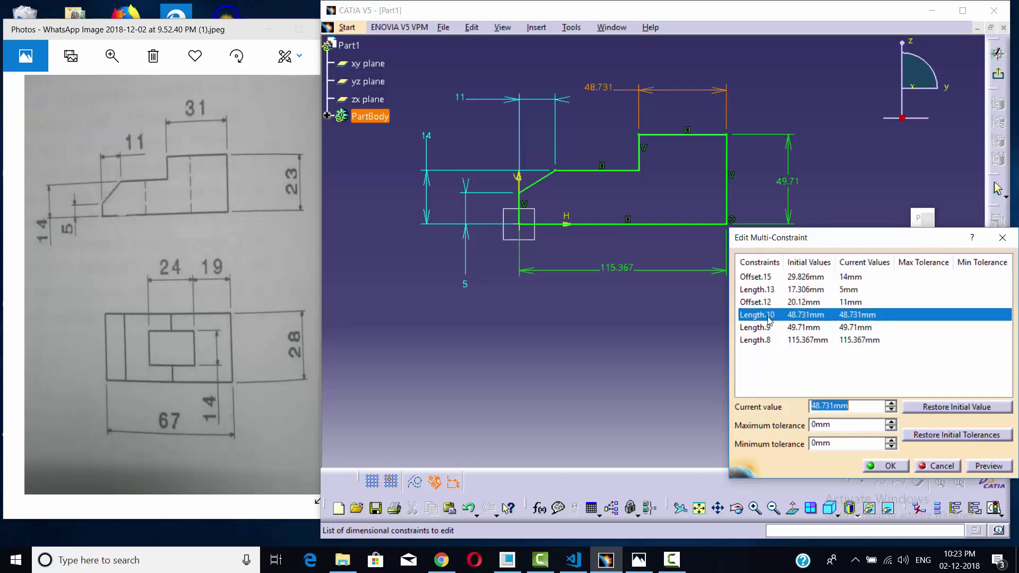
pyautogui.write('31')
pyautogui.press('Return')
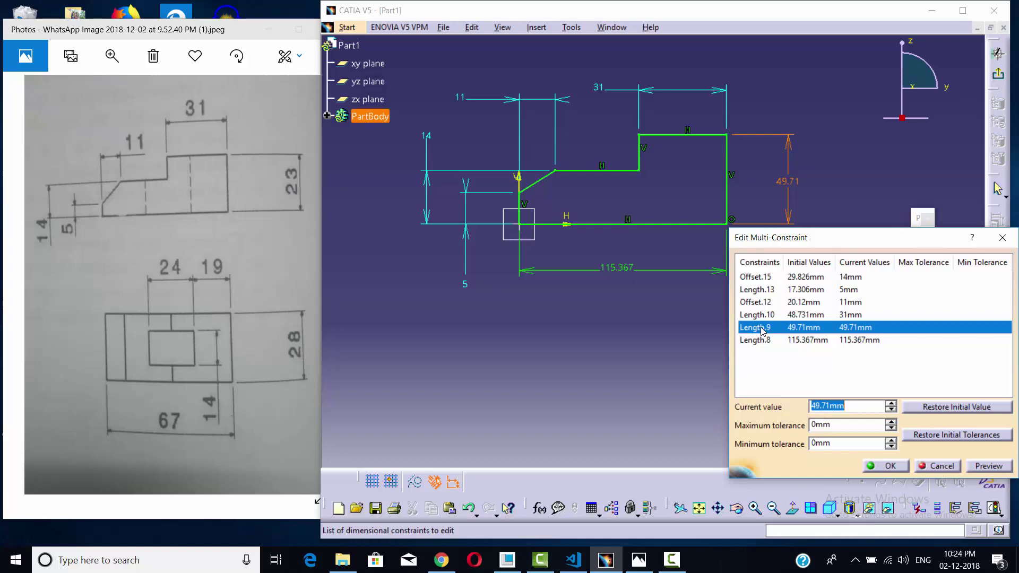
pyautogui.write('23')
pyautogui.press('Return')
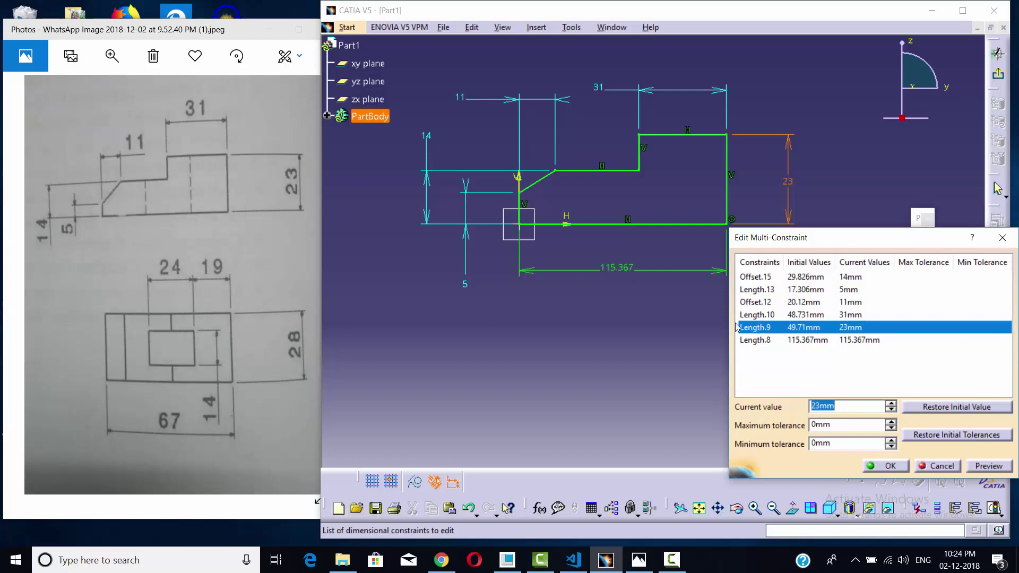
pyautogui.click(611, 273)
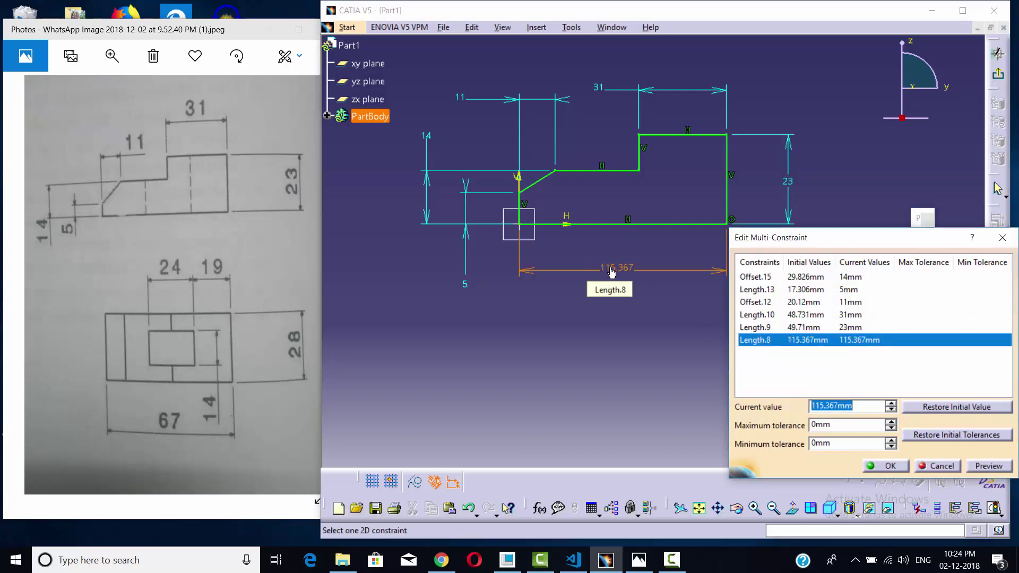
pyautogui.write('67')
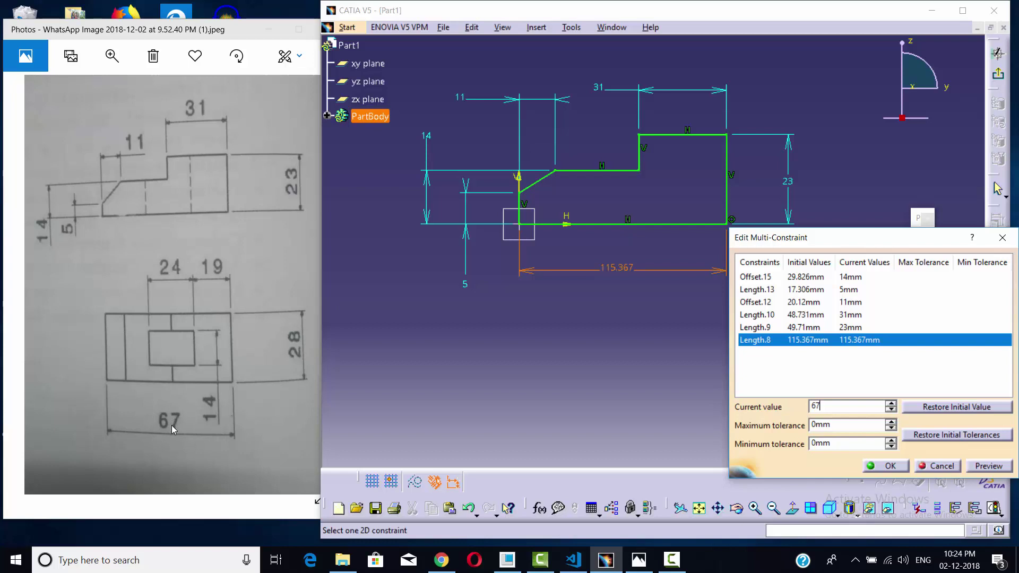
pyautogui.click(989, 466)
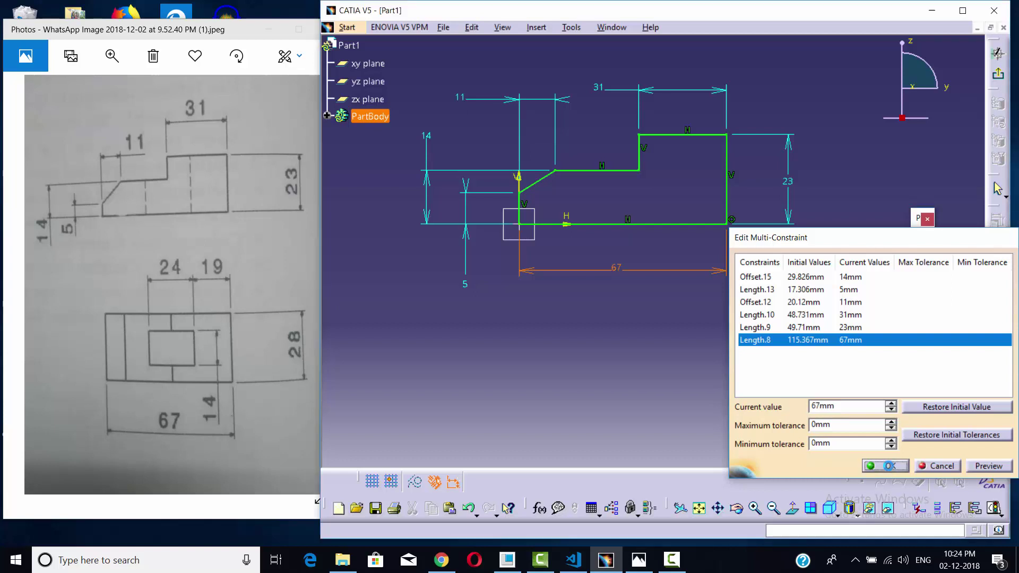
pyautogui.click(891, 467)
# Step: Exit the sketcher back to Part Design and clear the selection
pyautogui.moveTo(653, 343); pyautogui.dragTo(718, 353, button='middle')
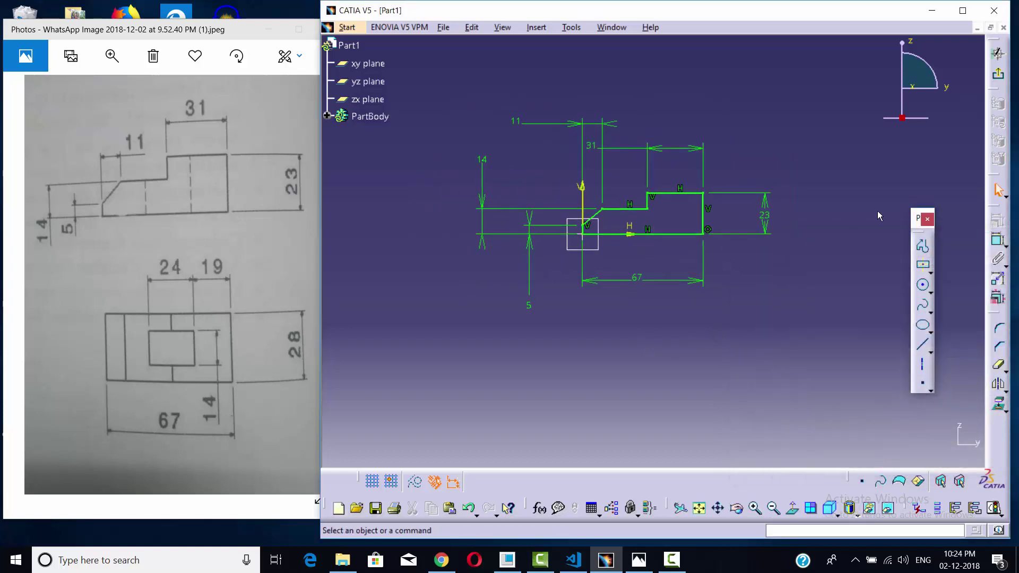
pyautogui.click(998, 74)
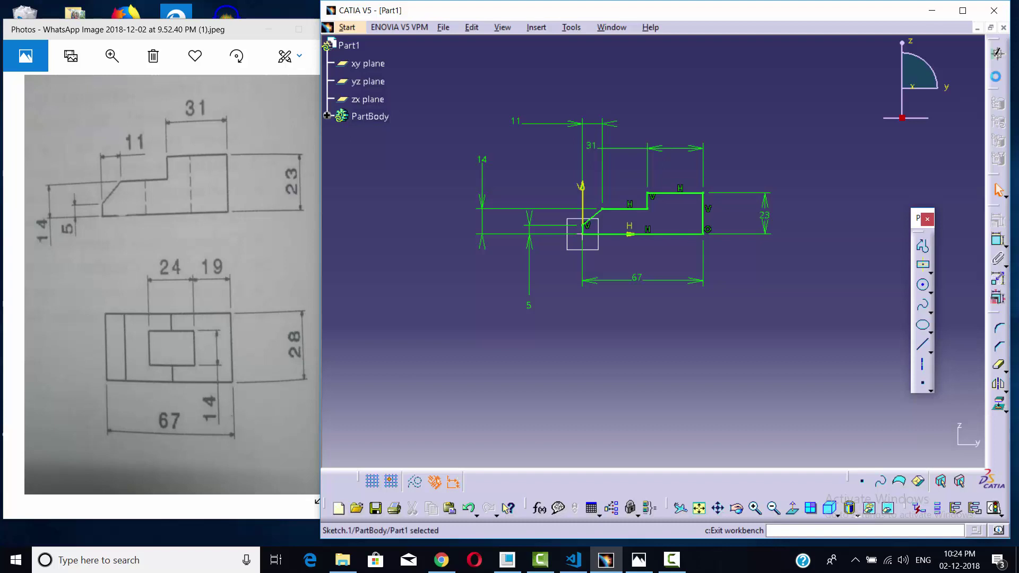
pyautogui.click(685, 291)
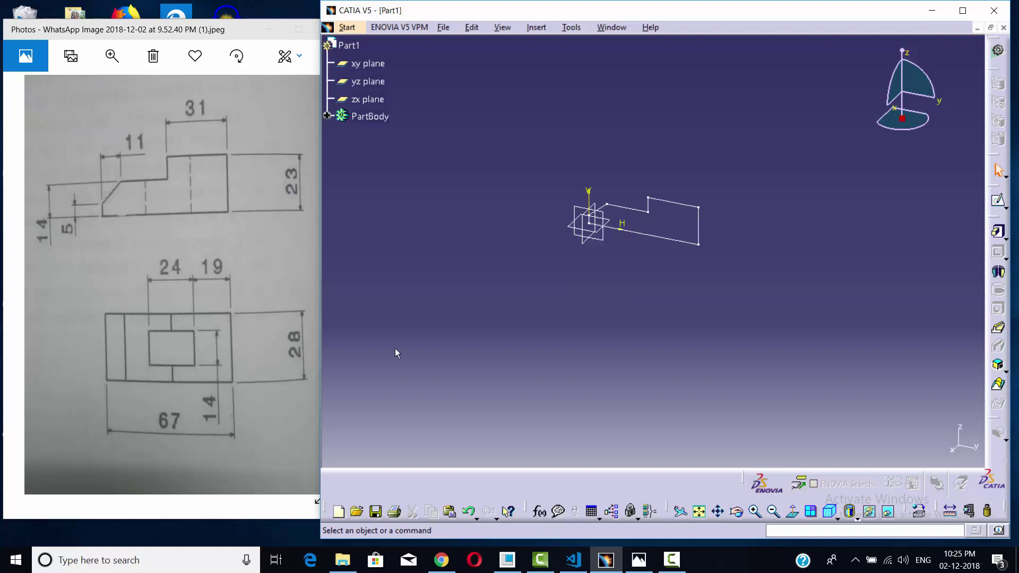
# Step: Pad Sketch.1 by 14 mm with mirrored extent and zoom in on the solid
pyautogui.click(998, 231)
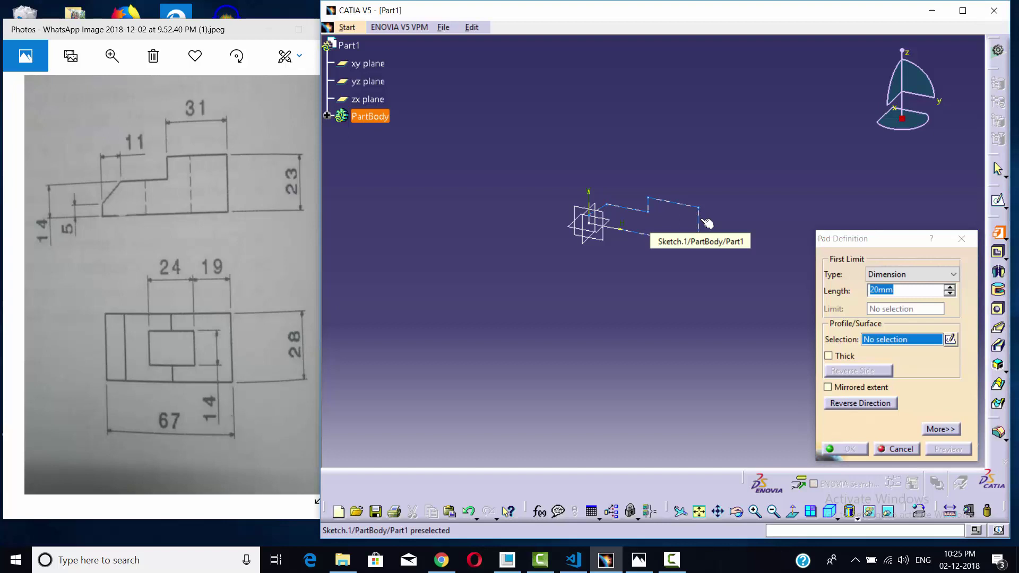
pyautogui.click(706, 222)
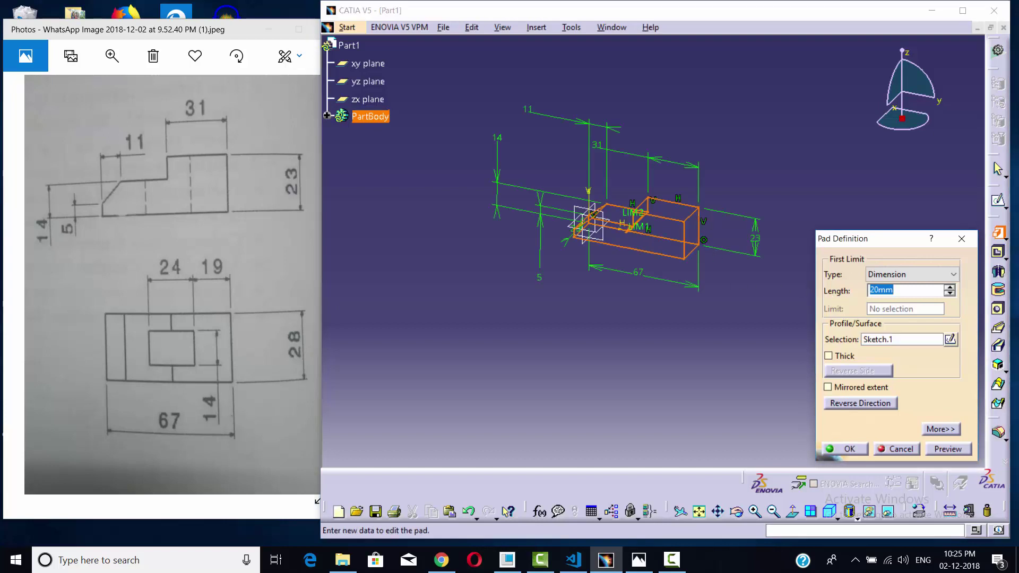
pyautogui.write('14')
pyautogui.click(860, 388)
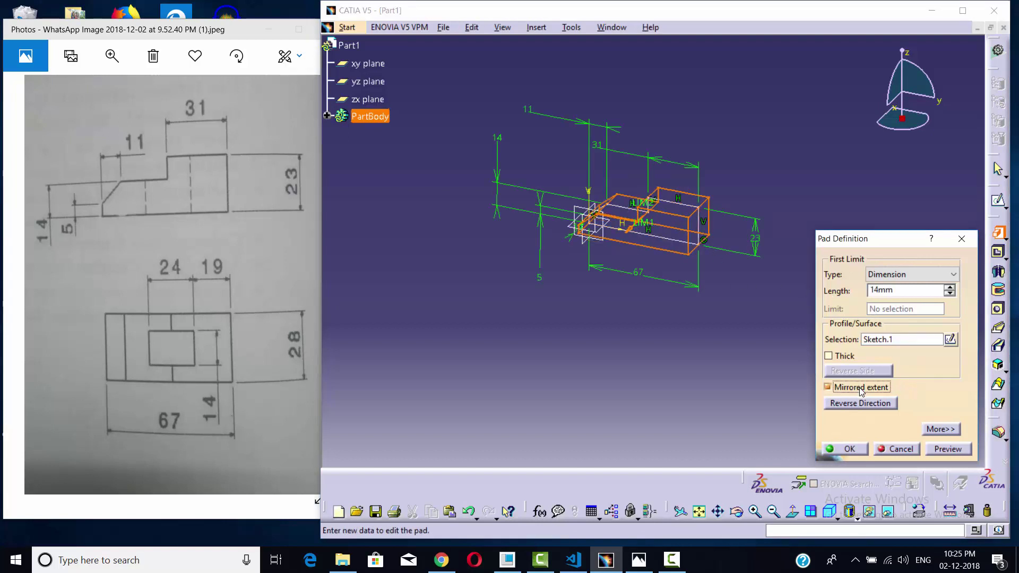
pyautogui.click(946, 451)
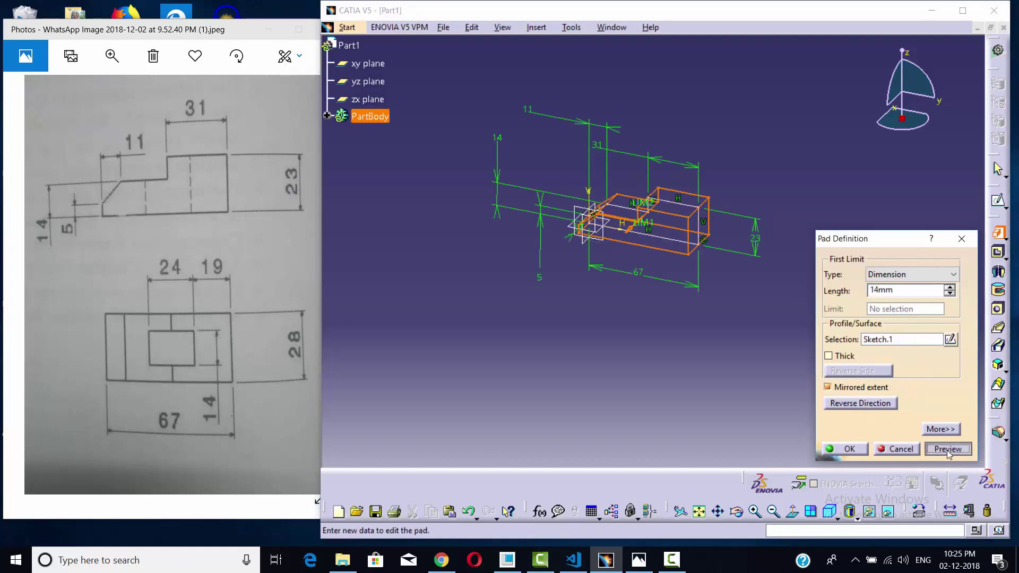
pyautogui.click(848, 450)
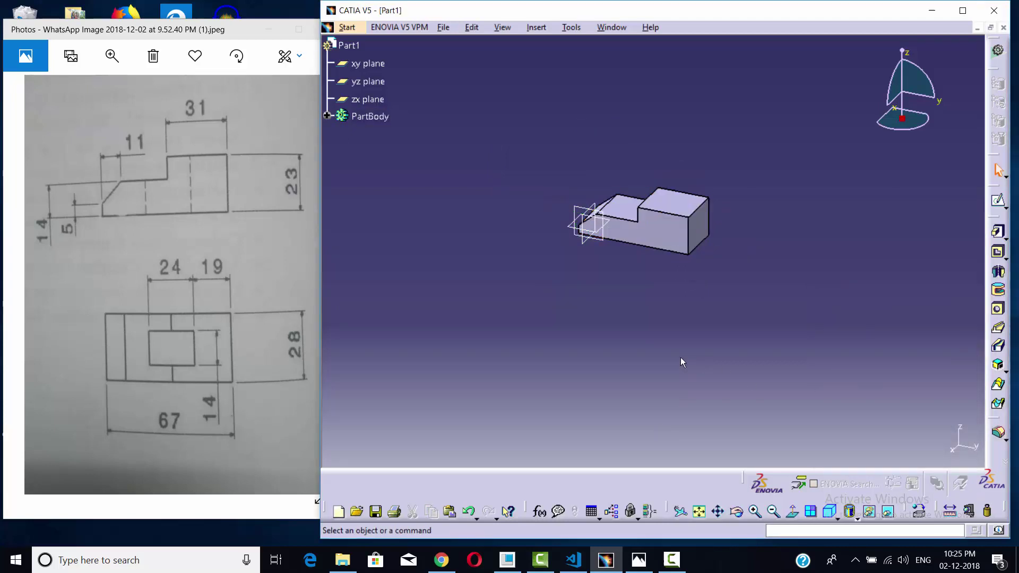
pyautogui.click(756, 512)
pyautogui.click(756, 513)
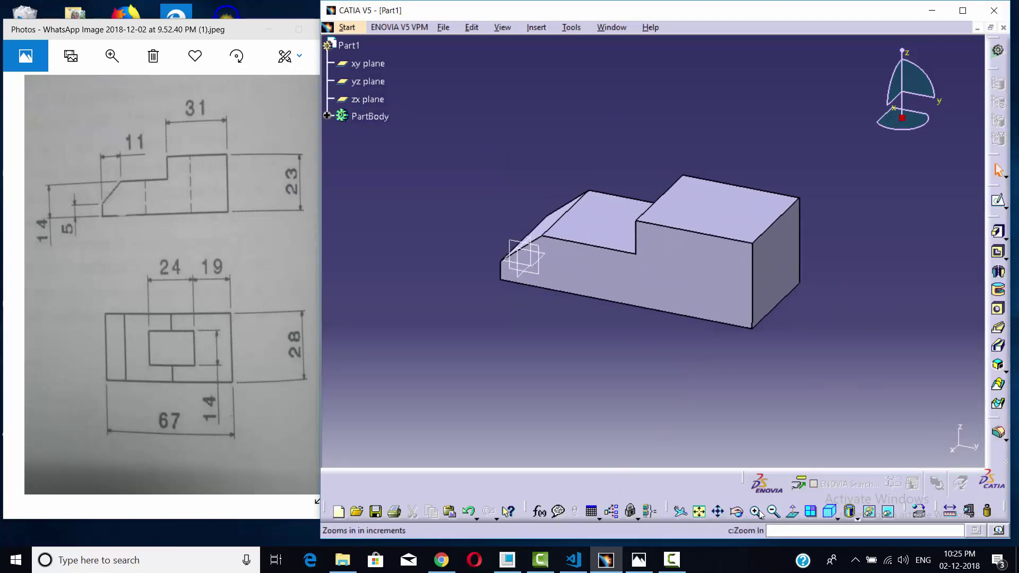
pyautogui.click(756, 512)
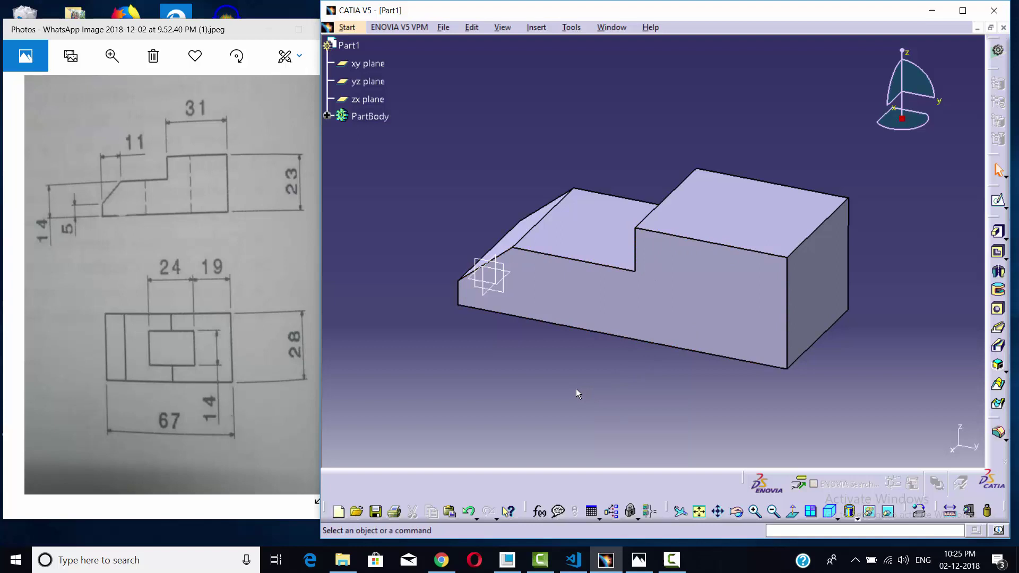
# Step: Orbit the stepped block to inspect it, then return to the isometric view
pyautogui.moveTo(461, 149); pyautogui.dragTo(719, 205, button='middle')
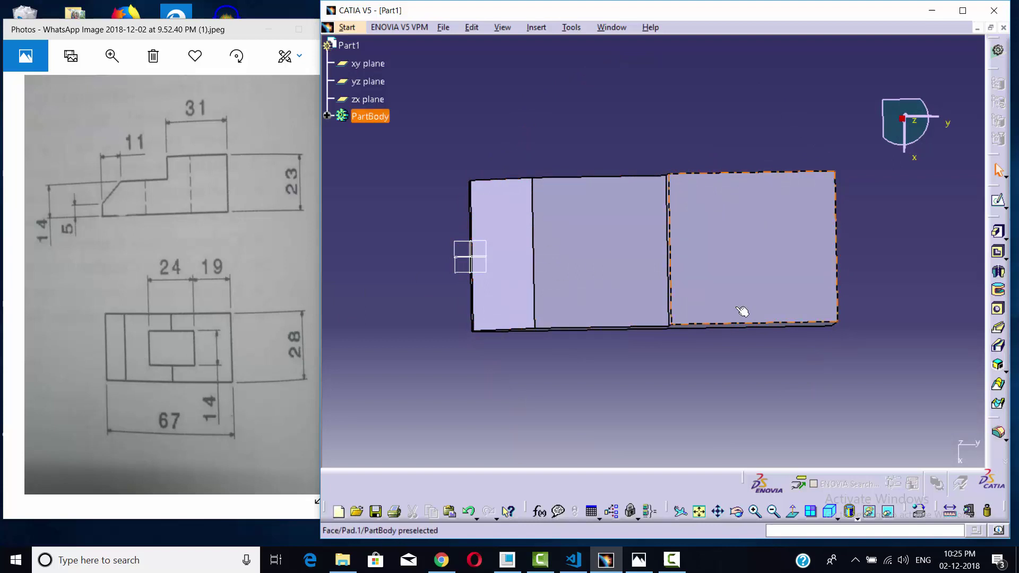
pyautogui.moveTo(690, 144); pyautogui.dragTo(706, 114, button='middle')
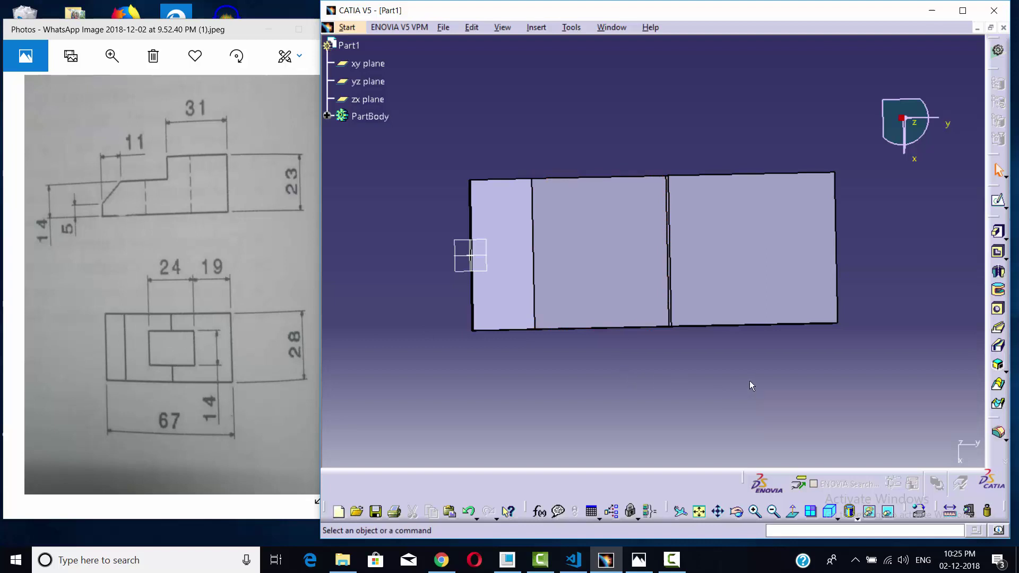
pyautogui.click(832, 514)
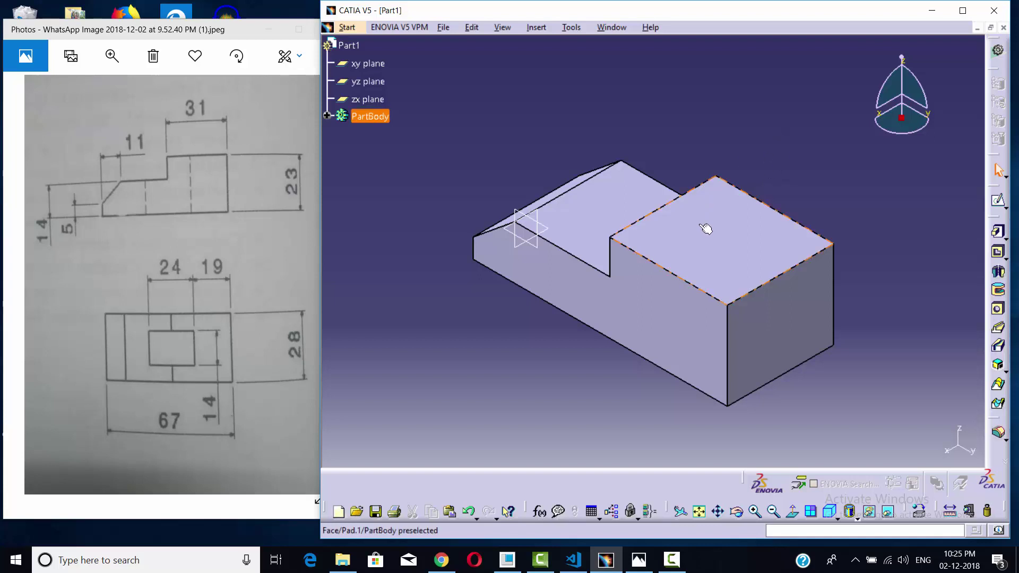
# Step: Open a sketch on the raised top face and draw a centred rectangle
pyautogui.click(714, 240)
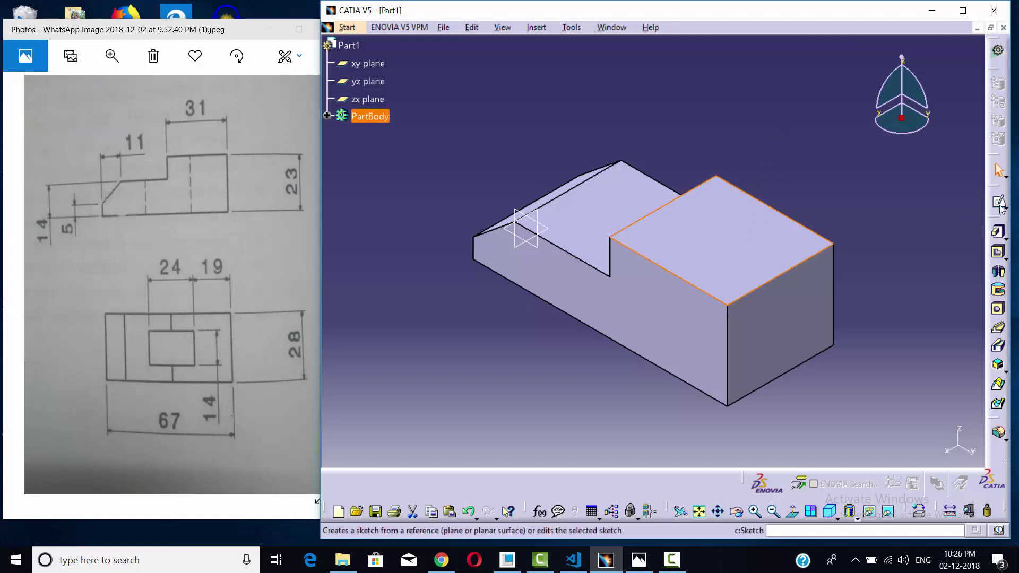
pyautogui.click(999, 203)
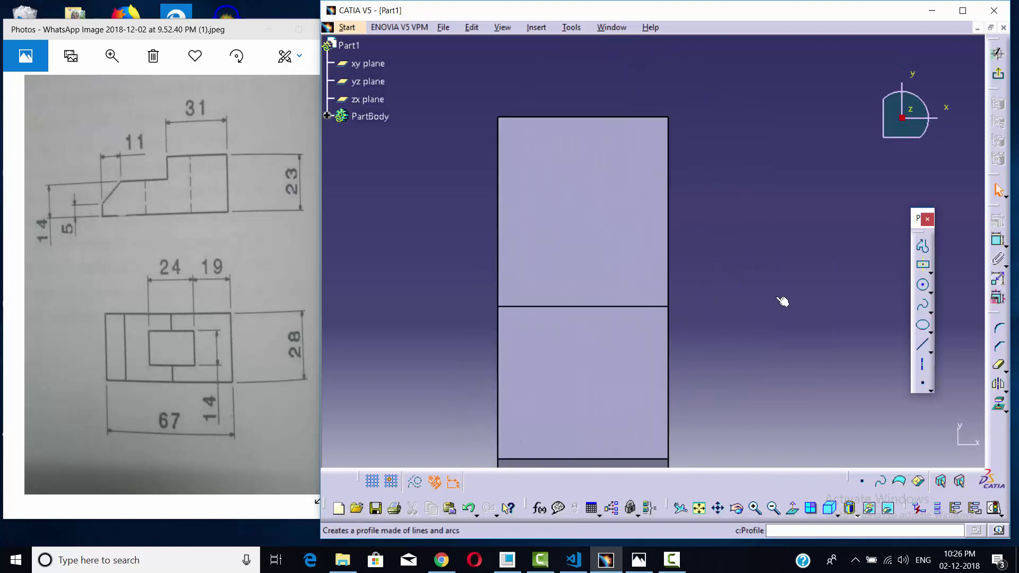
pyautogui.click(924, 266)
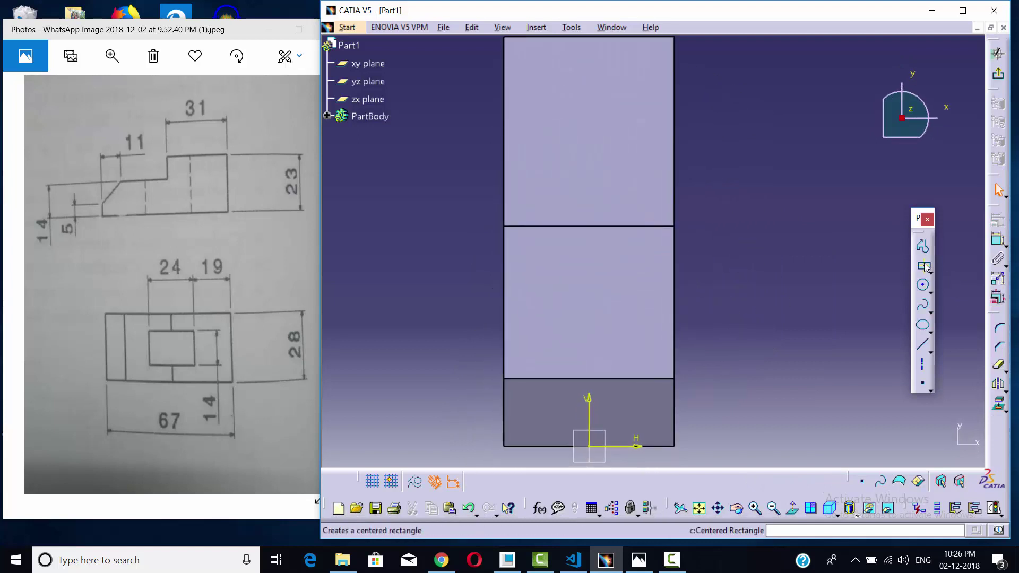
pyautogui.click(593, 224)
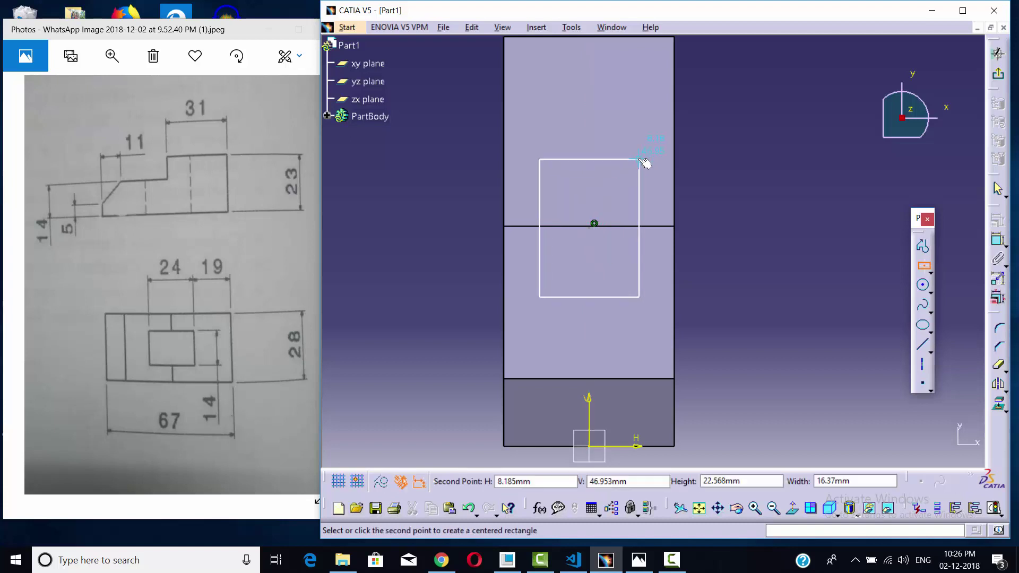
pyautogui.click(639, 159)
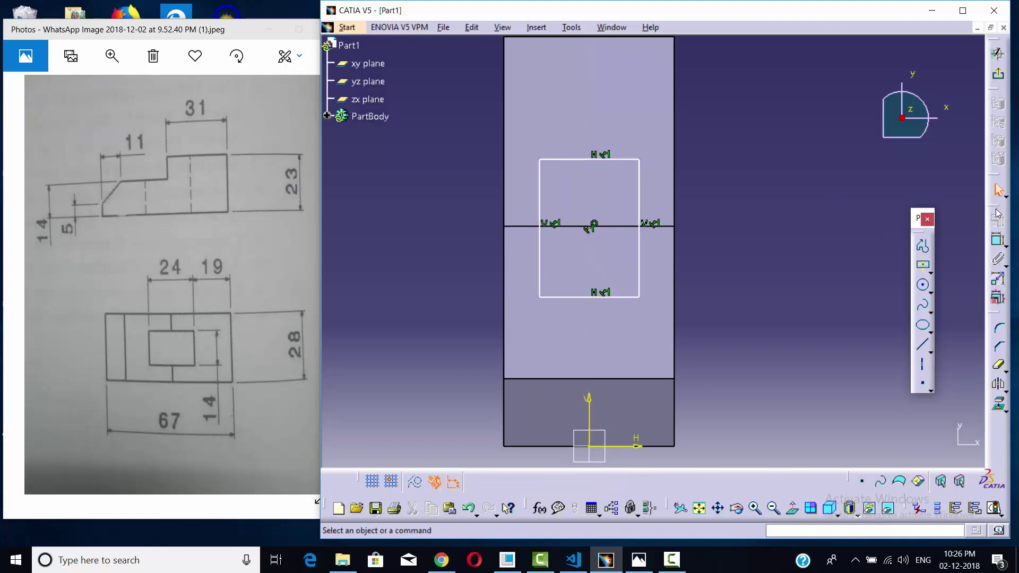
# Step: Constrain the rectangle's top edge 19 mm from the block's far edge
pyautogui.click(998, 240)
pyautogui.click(586, 159)
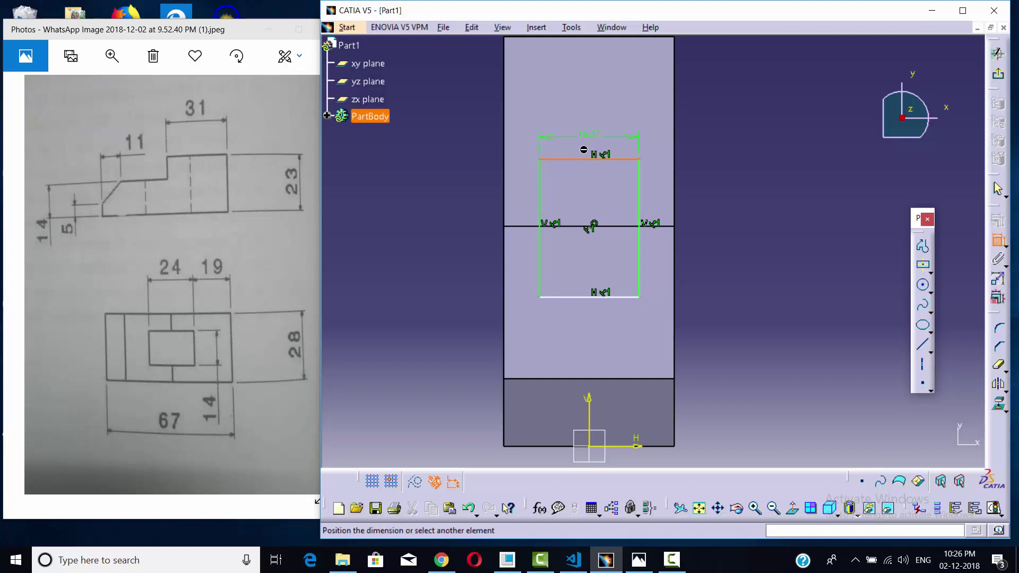
pyautogui.click(605, 37)
pyautogui.click(701, 89)
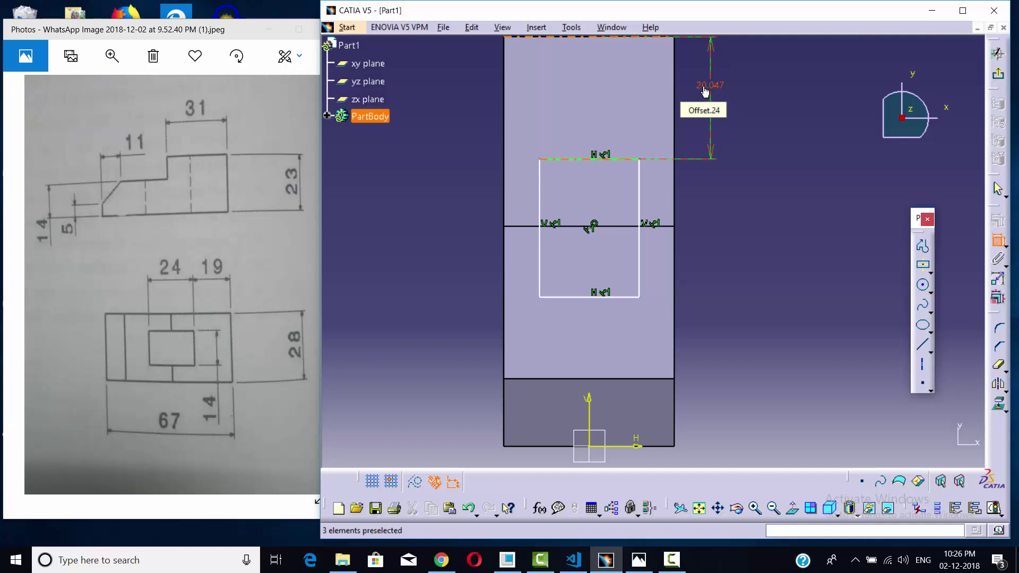
pyautogui.doubleClick(704, 90)
pyautogui.write('19mm')
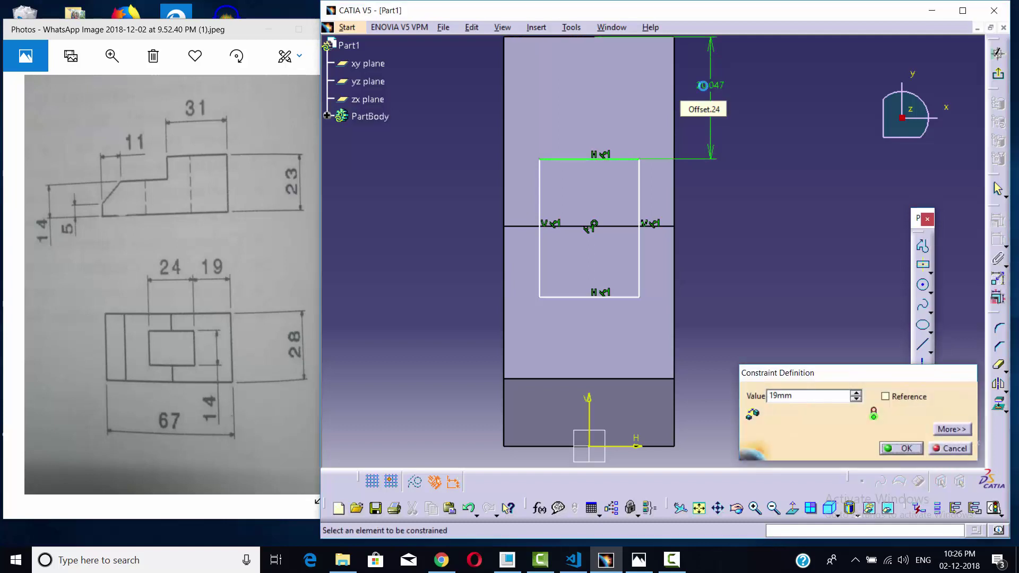
pyautogui.press('Return')
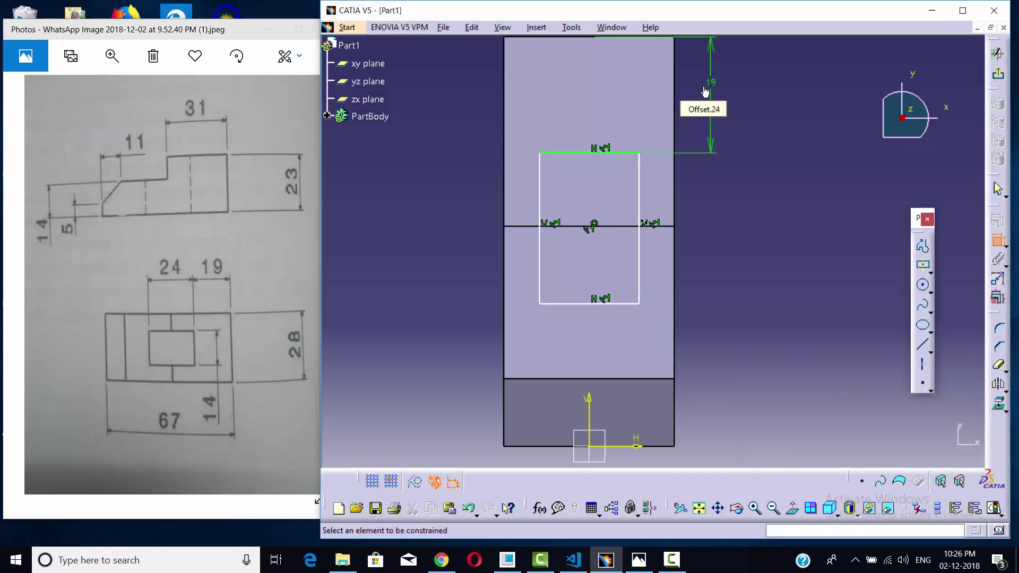
# Step: Set the rectangle's length to 24 mm and width to 14 mm
pyautogui.click(639, 181)
pyautogui.click(716, 238)
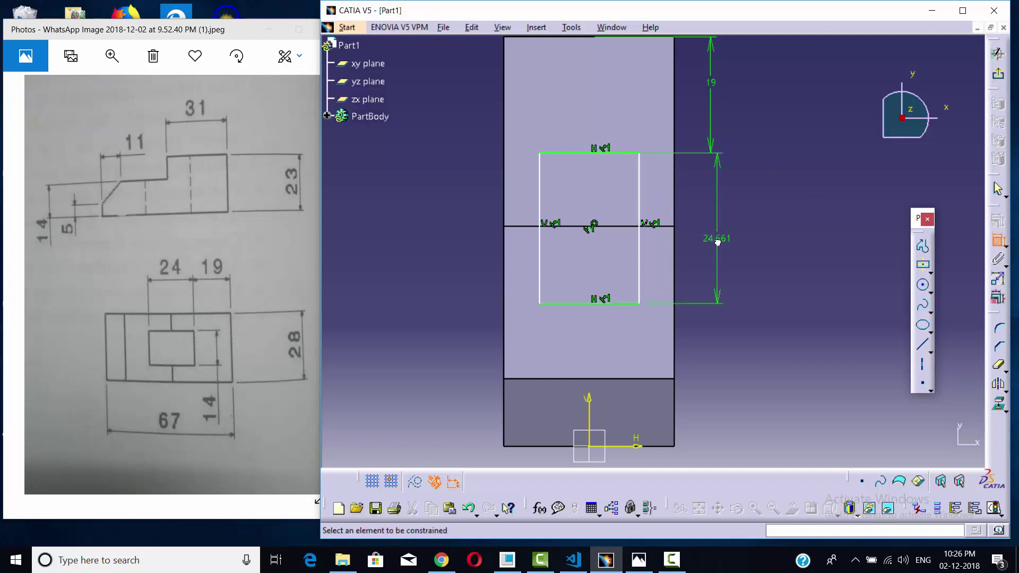
pyautogui.doubleClick(715, 238)
pyautogui.write('24')
pyautogui.press('Return')
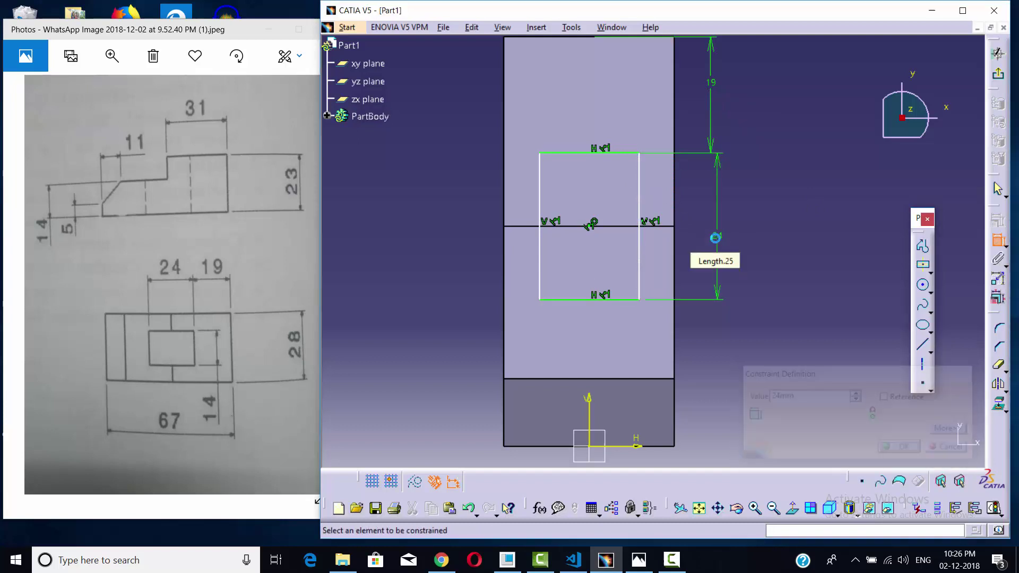
pyautogui.click(594, 300)
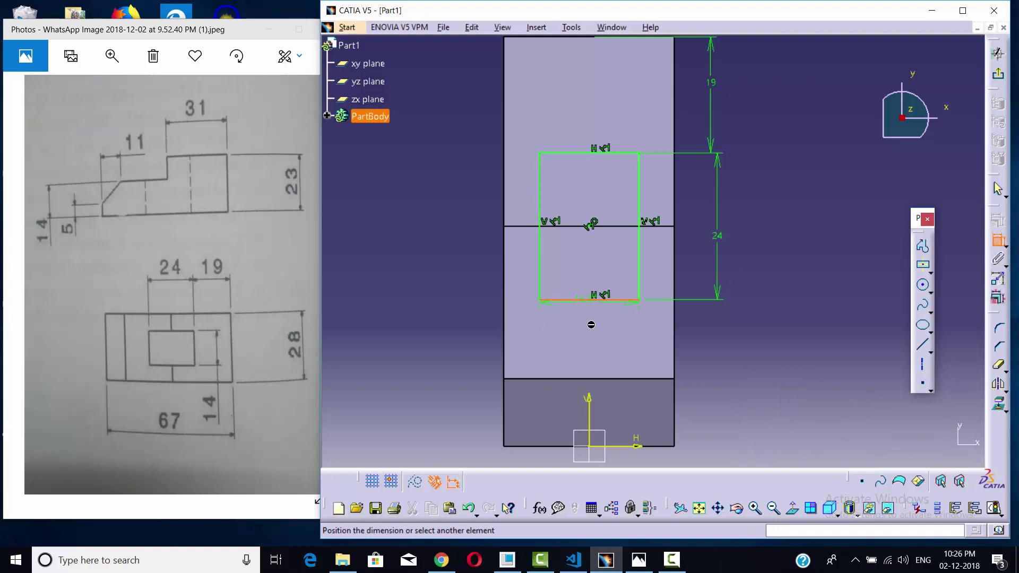
pyautogui.click(413, 321)
pyautogui.doubleClick(412, 317)
pyautogui.write('14')
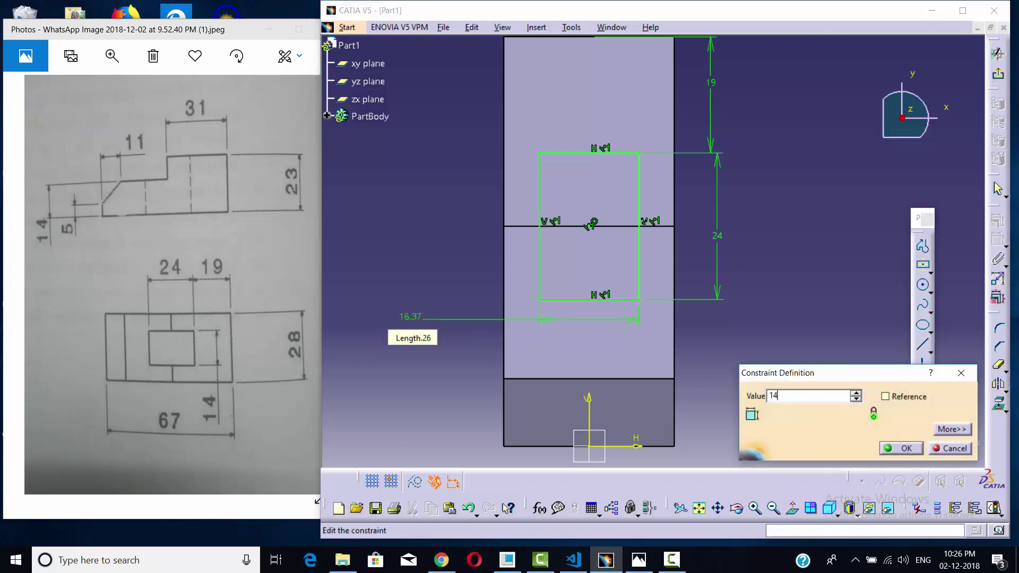
pyautogui.press('Return')
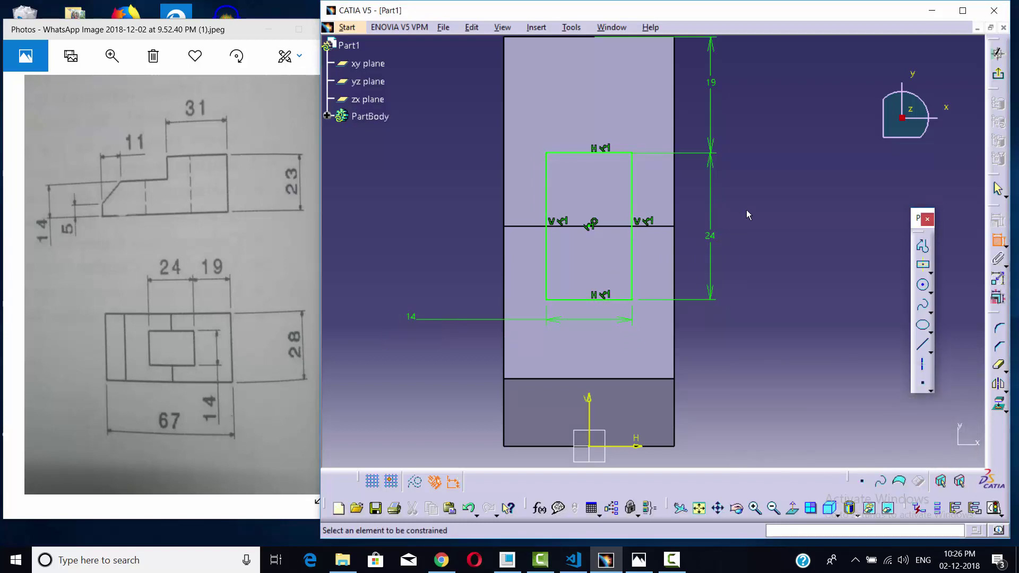
# Step: Pocket Sketch.2 through the block using the Up to last limit
pyautogui.click(999, 76)
pyautogui.click(753, 143)
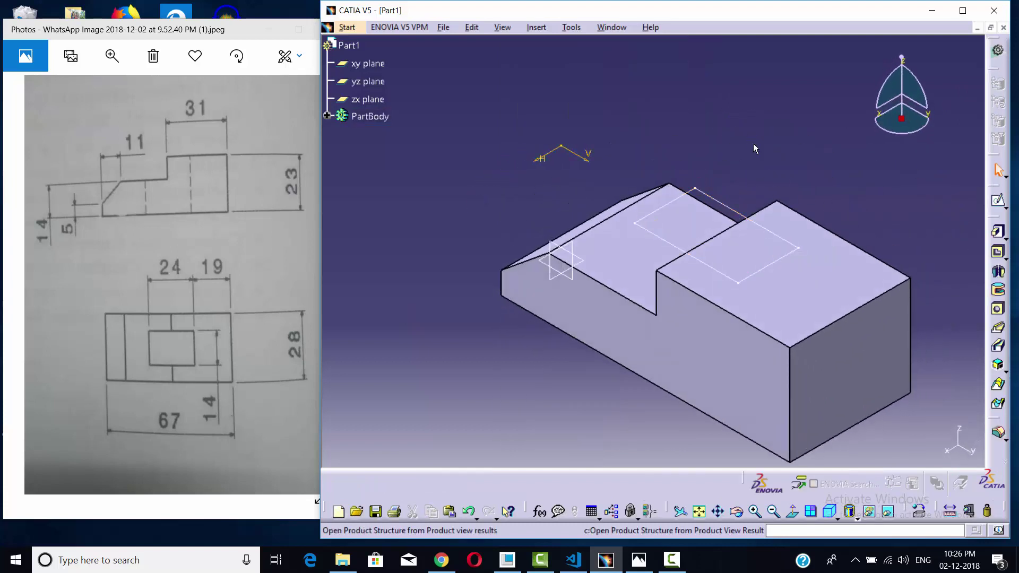
pyautogui.click(999, 253)
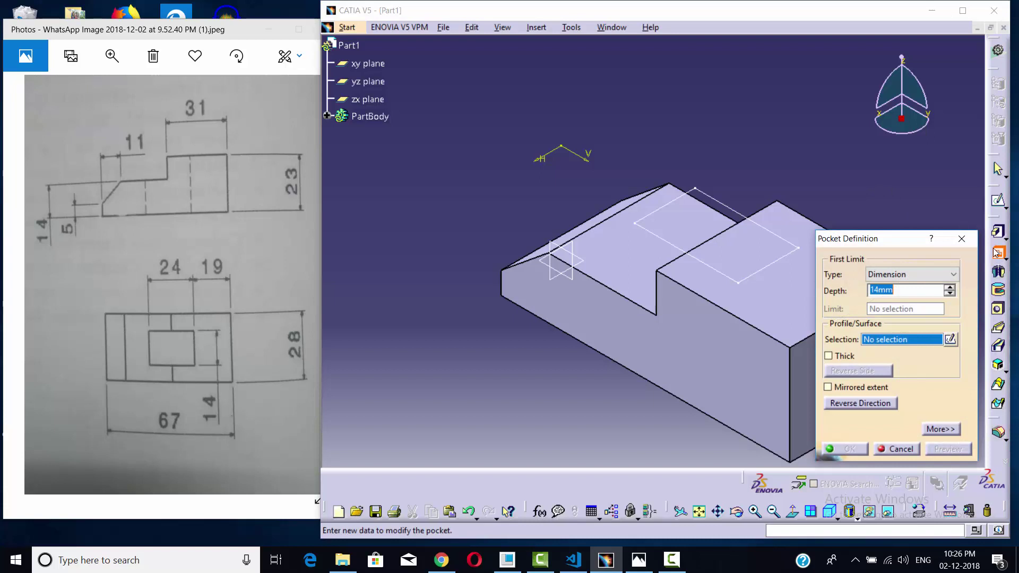
pyautogui.click(697, 192)
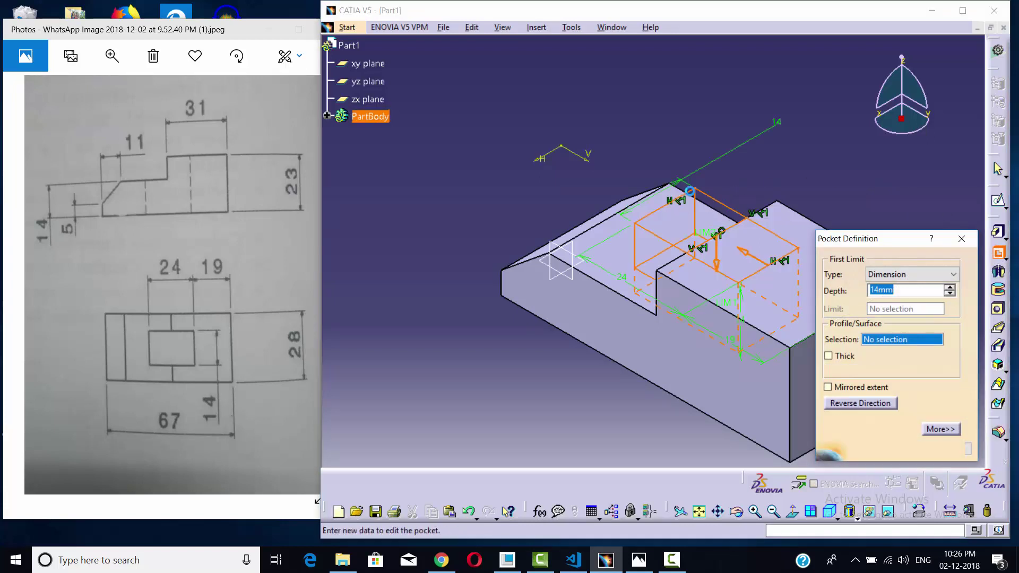
pyautogui.moveTo(700, 194); pyautogui.dragTo(697, 135, button='middle')
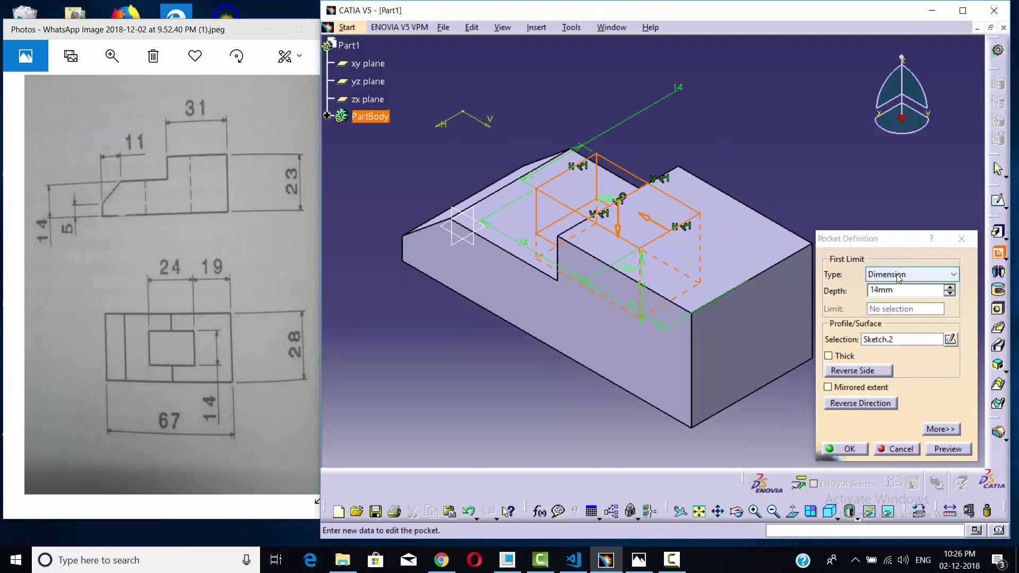
pyautogui.click(899, 276)
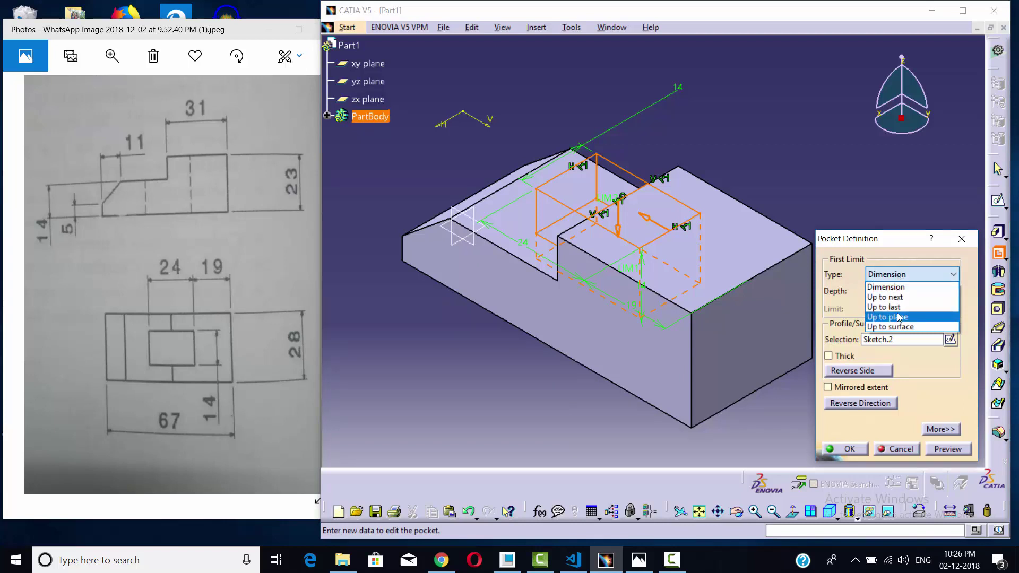
pyautogui.click(897, 308)
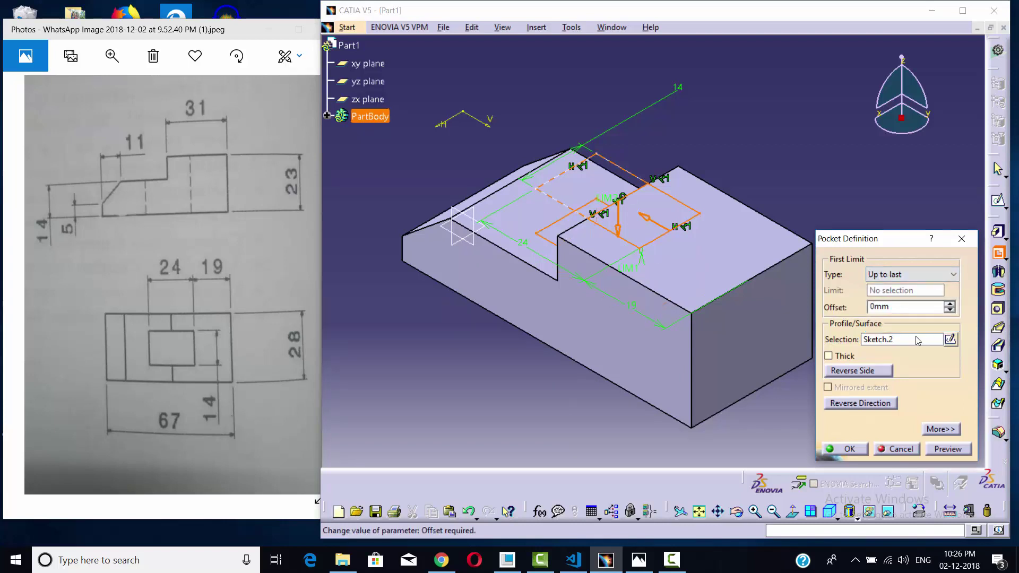
pyautogui.click(947, 449)
pyautogui.click(852, 450)
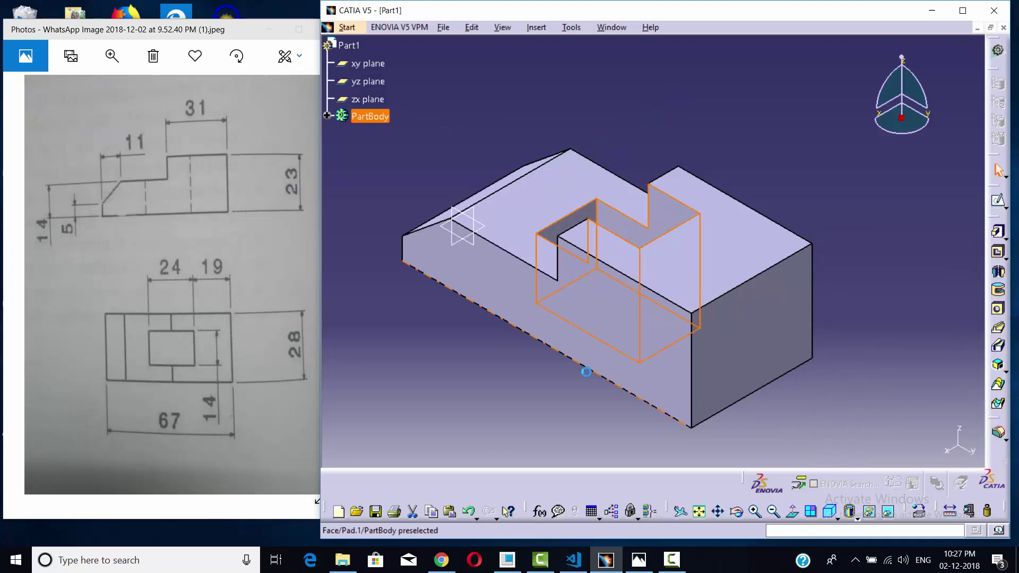
pyautogui.moveTo(481, 383); pyautogui.dragTo(653, 297, button='middle')
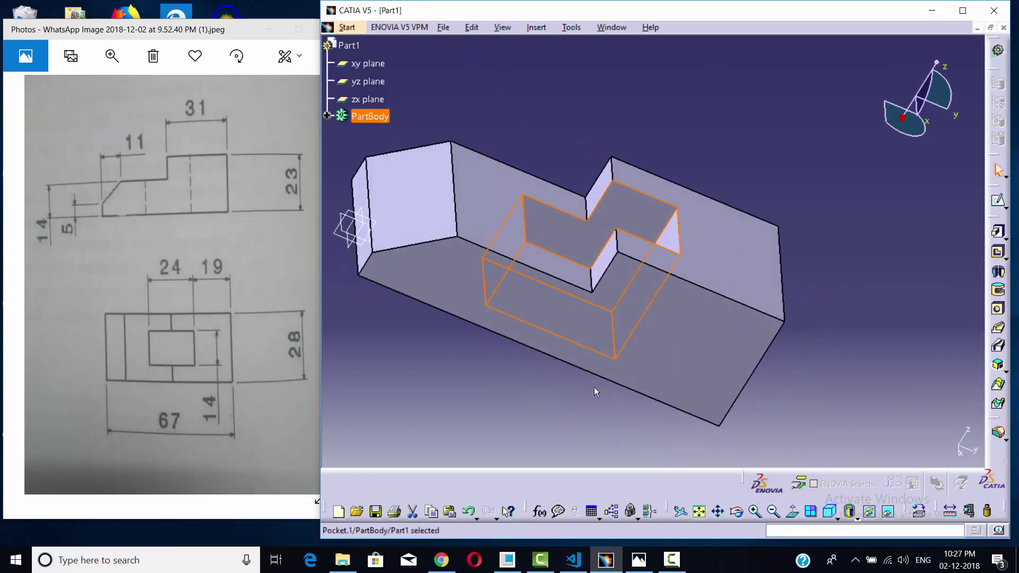
# Step: Return to the isometric view, then pan and zoom to frame the finished part
pyautogui.click(828, 508)
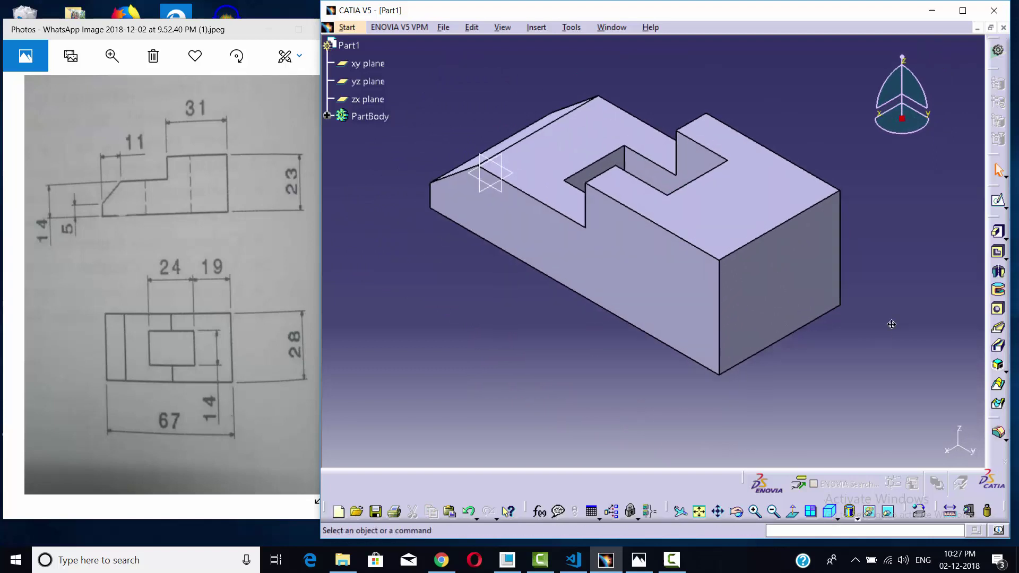
pyautogui.moveTo(555, 349); pyautogui.dragTo(579, 365, button='middle')
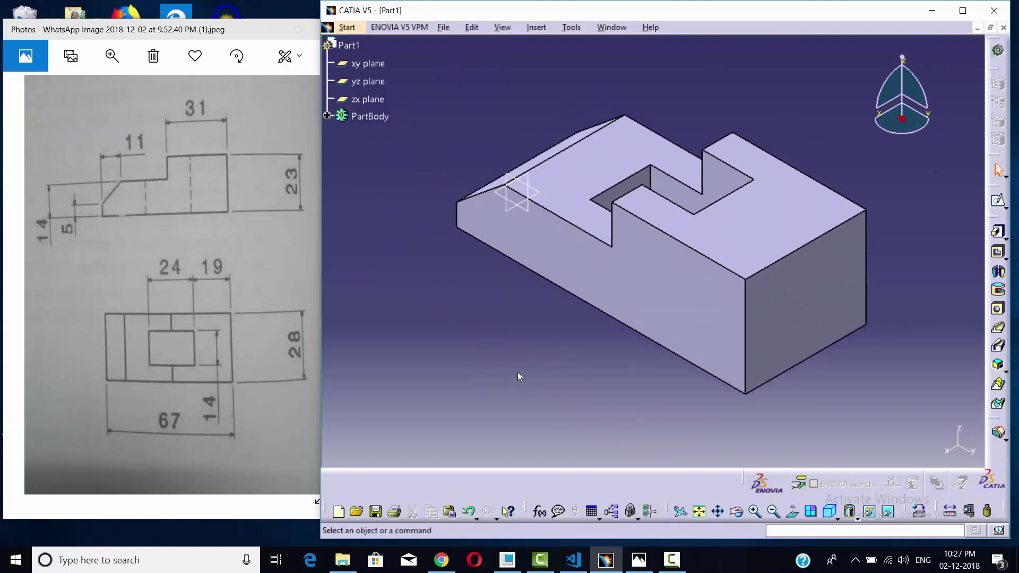
pyautogui.keyDown('ctrl'); pyautogui.moveTo(473, 346); pyautogui.dragTo(495, 97, button='middle'); pyautogui.keyUp('ctrl')
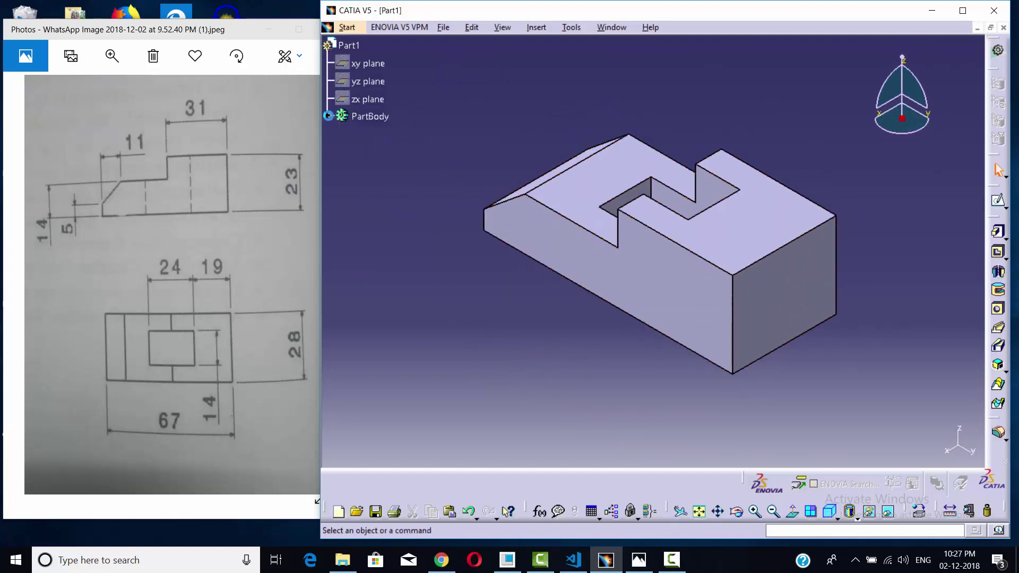